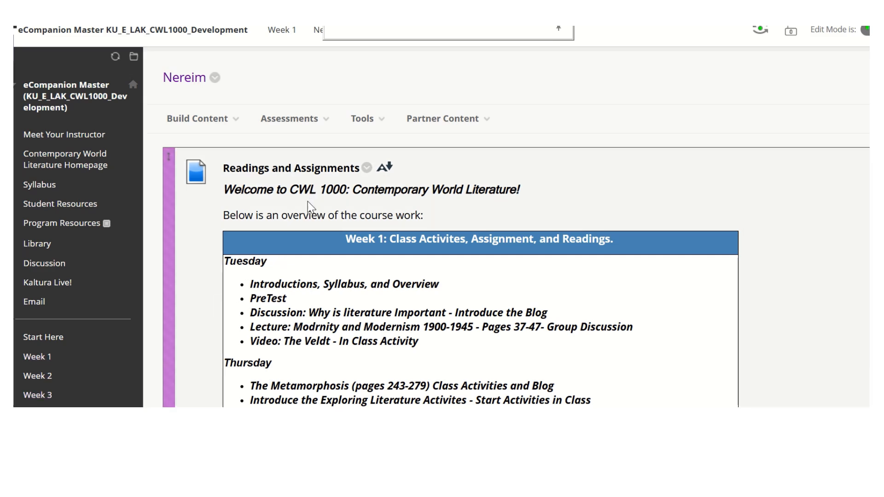
Review the Week 1 overview and blog guidelines, and open the blog "Why Literature is Important"
scroll(316, 194, down, 6)
scroll(321, 188, down, 2)
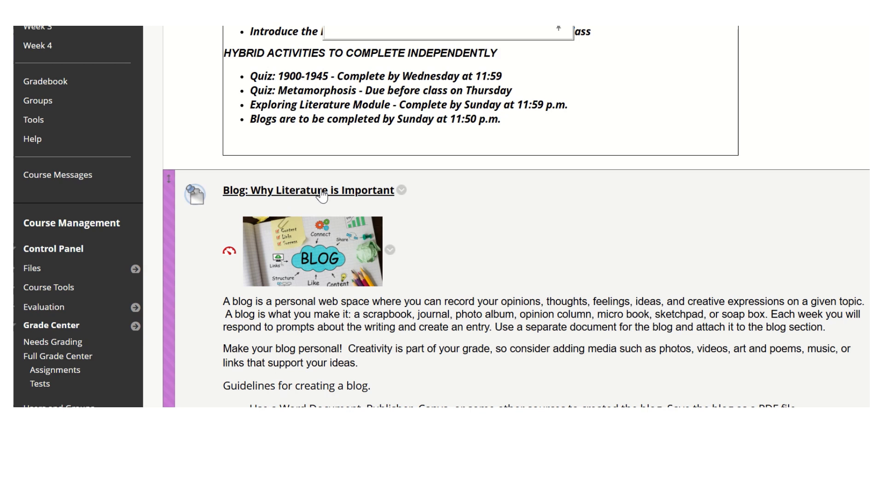
scroll(291, 253, down, 5)
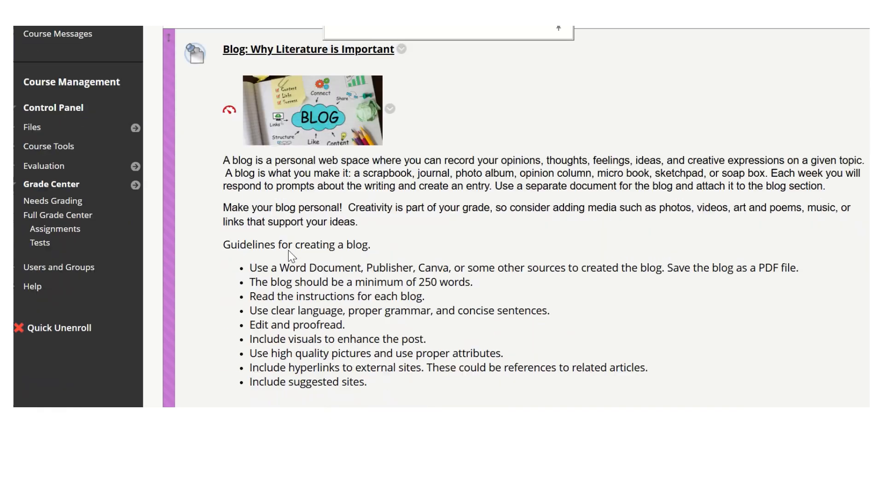
scroll(290, 251, up, 4)
scroll(338, 246, down, 6)
scroll(338, 249, up, 4)
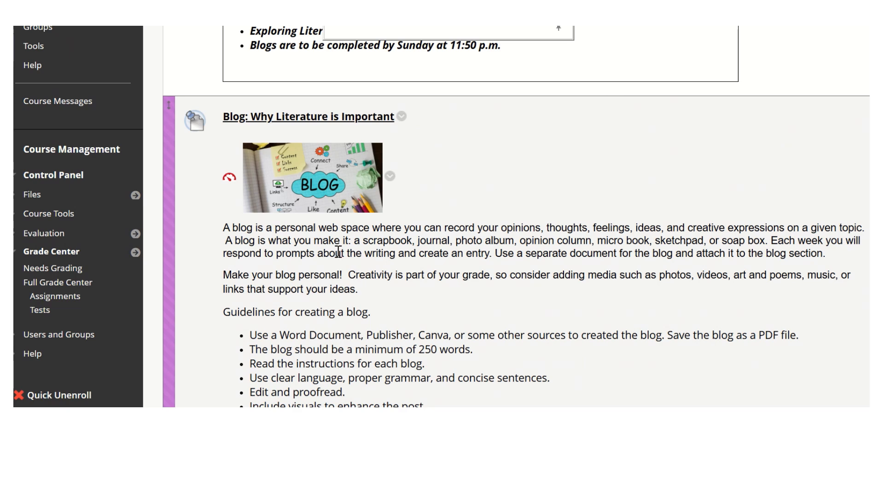
scroll(338, 249, up, 4)
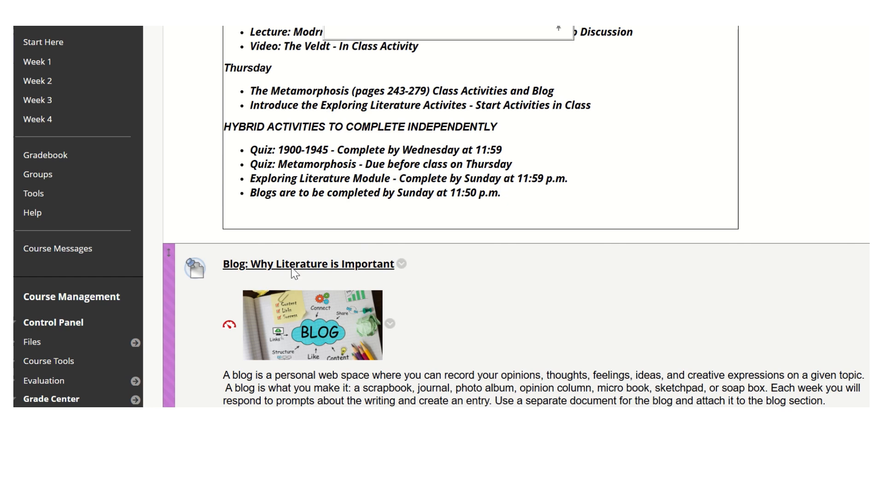
click(291, 271)
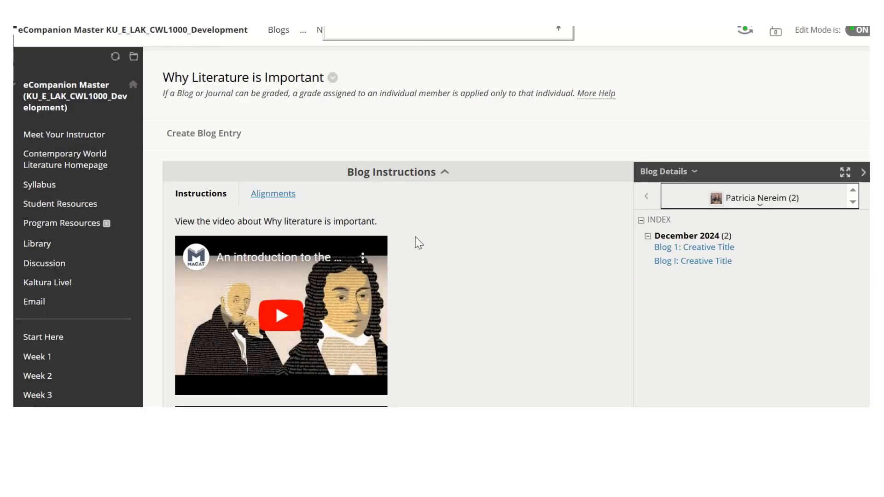
Examine the blog's instructions, embedded videos and first writing prompt, collapsing the December 2024 entries in the blog index
scroll(424, 241, down, 3)
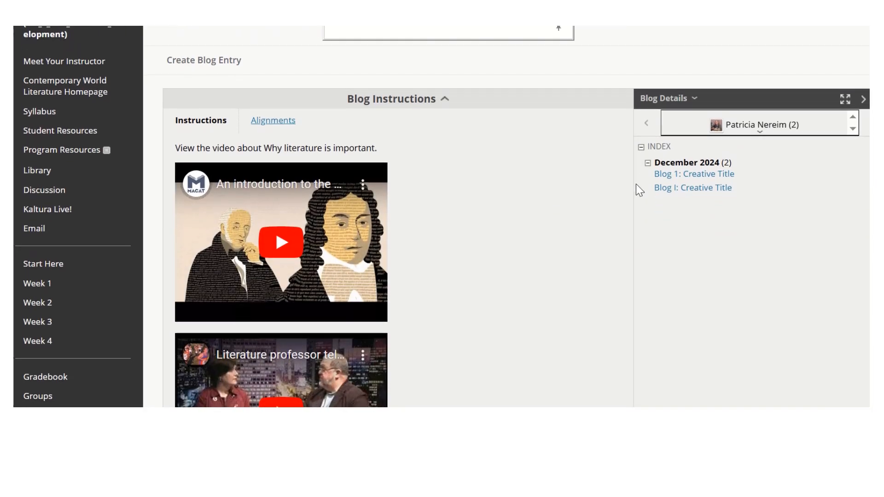
click(648, 162)
scroll(534, 210, down, 7)
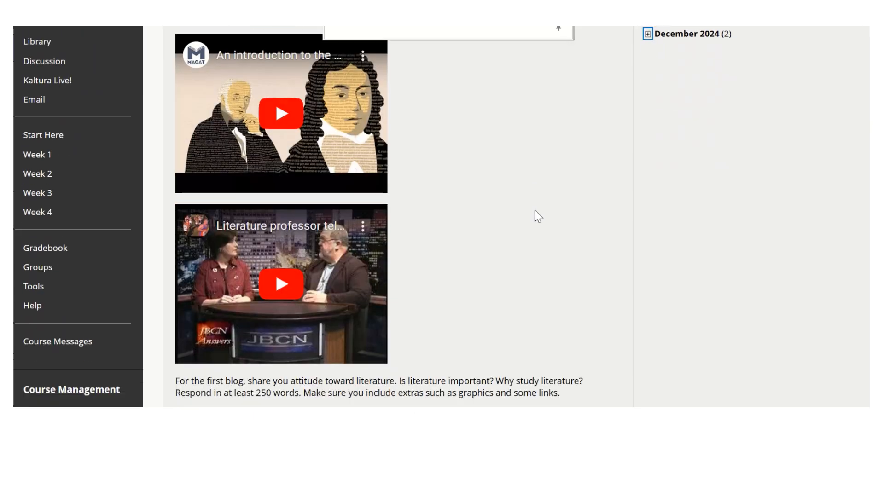
scroll(535, 211, up, 10)
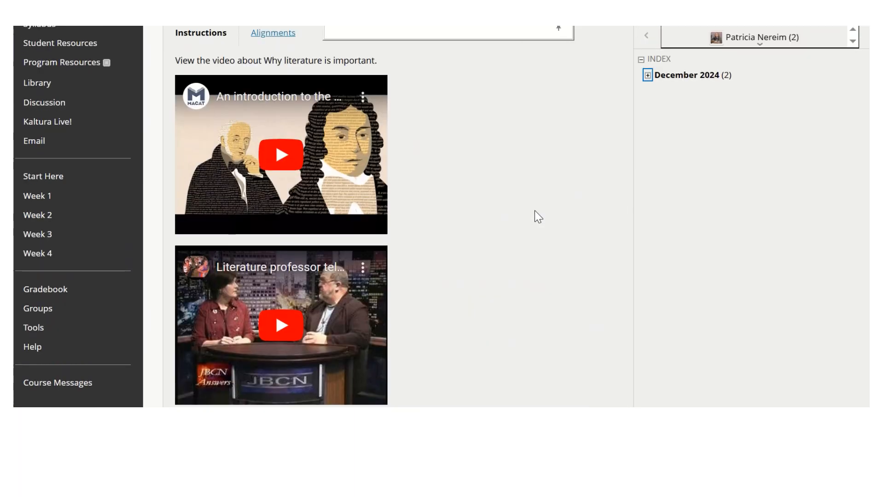
scroll(533, 212, down, 1)
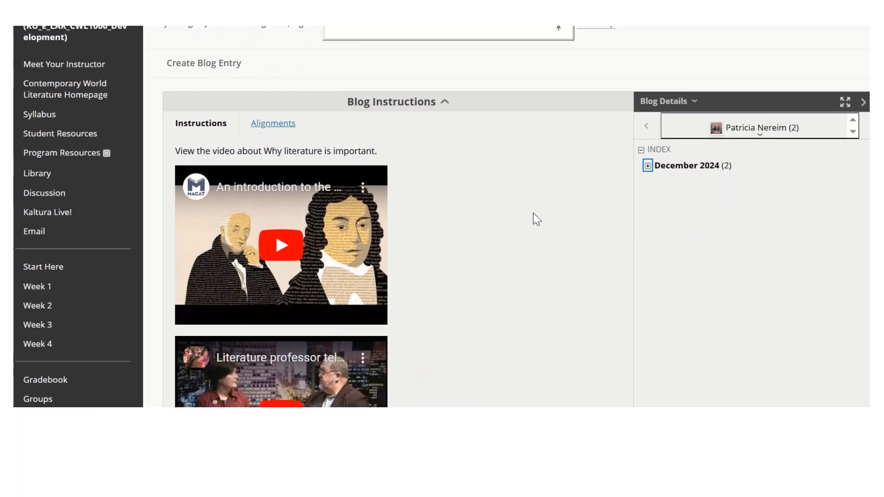
scroll(533, 214, down, 2)
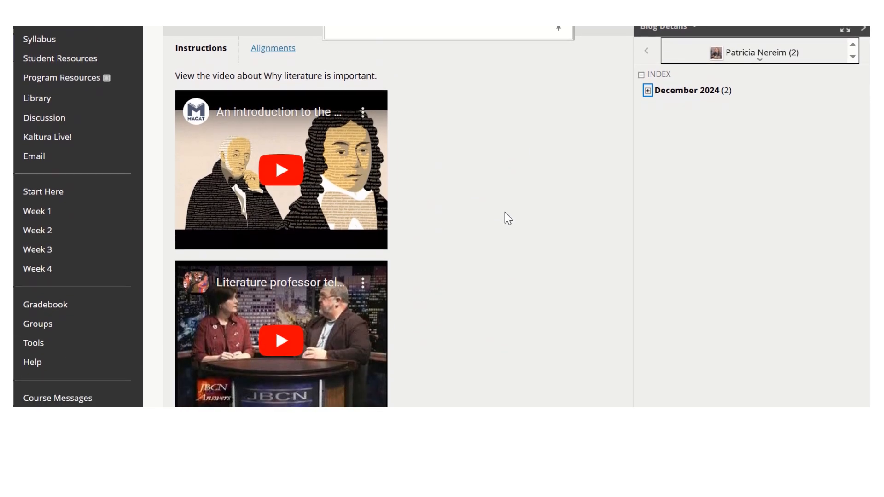
scroll(505, 212, down, 2)
scroll(507, 213, up, 1)
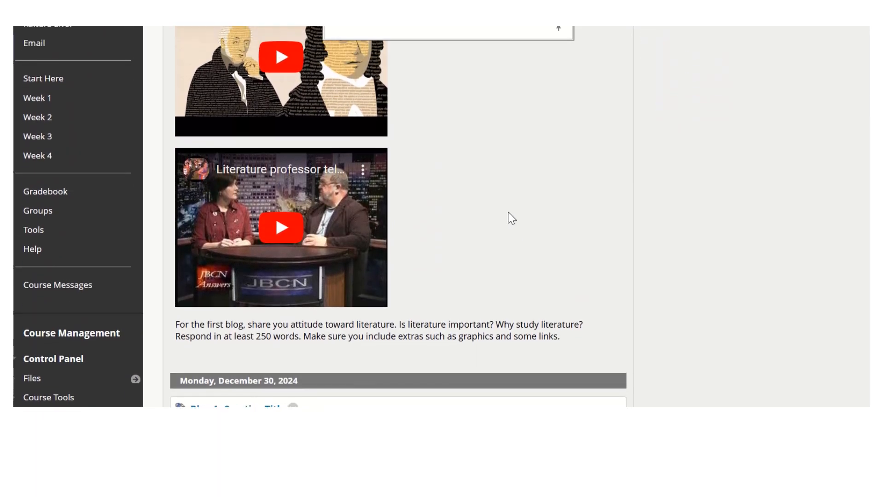
scroll(512, 221, up, 3)
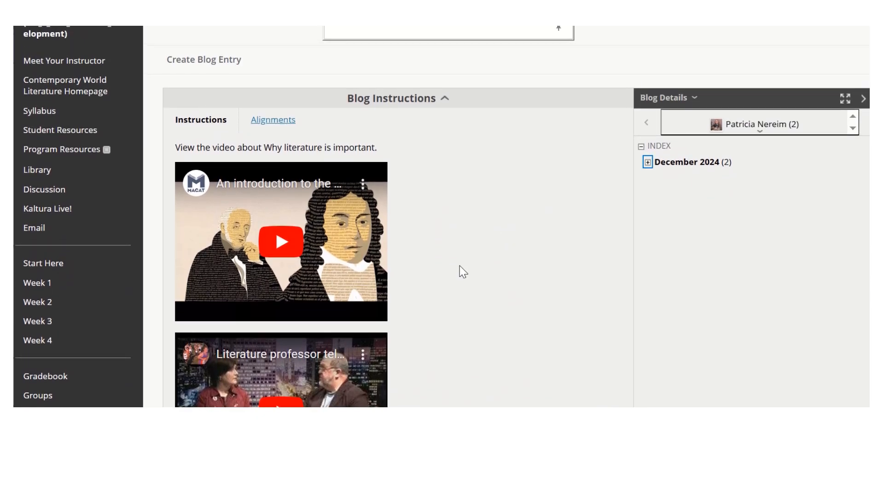
scroll(446, 255, down, 4)
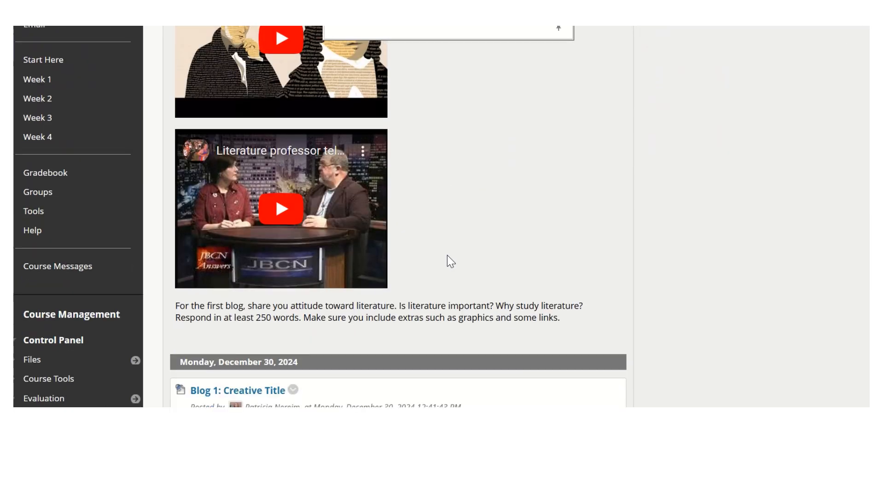
scroll(447, 256, up, 2)
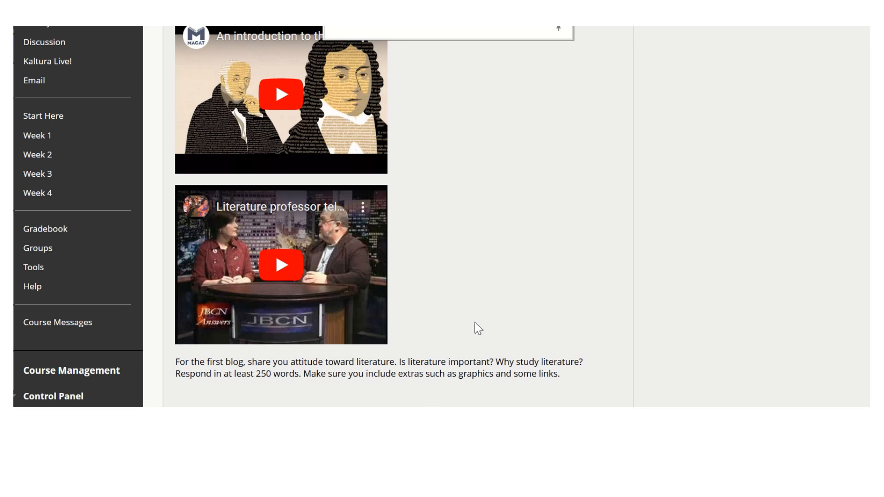
scroll(475, 323, up, 5)
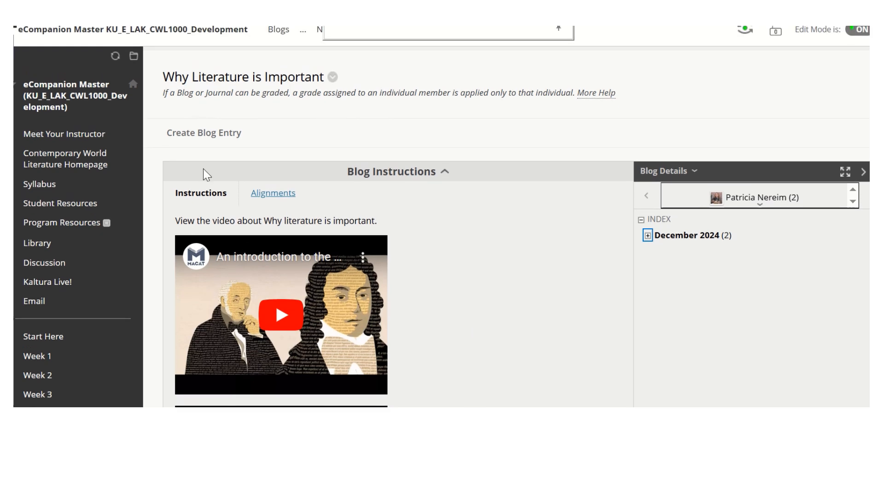
Start a new blog entry and title it "Blog 1: Creative Title"
click(212, 140)
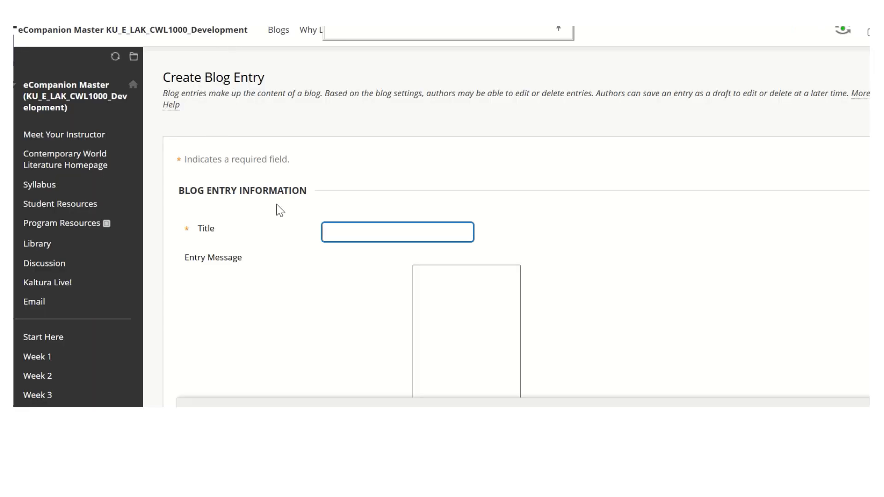
click(344, 235)
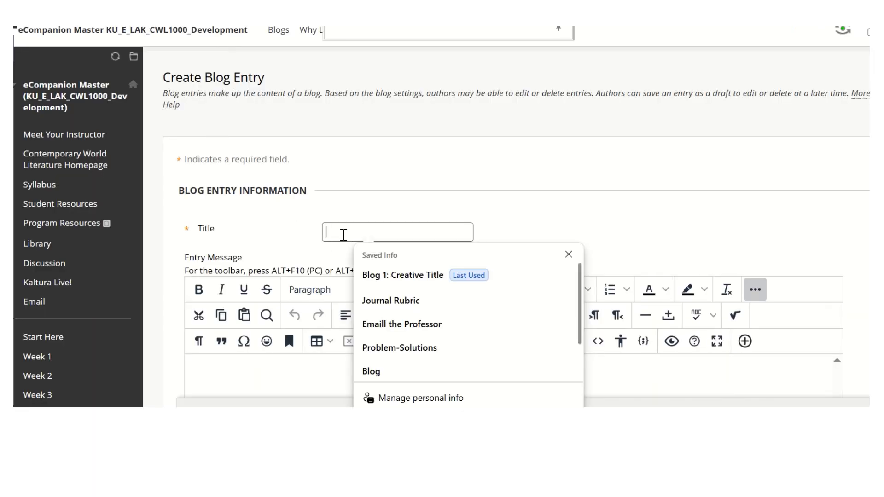
text(B)
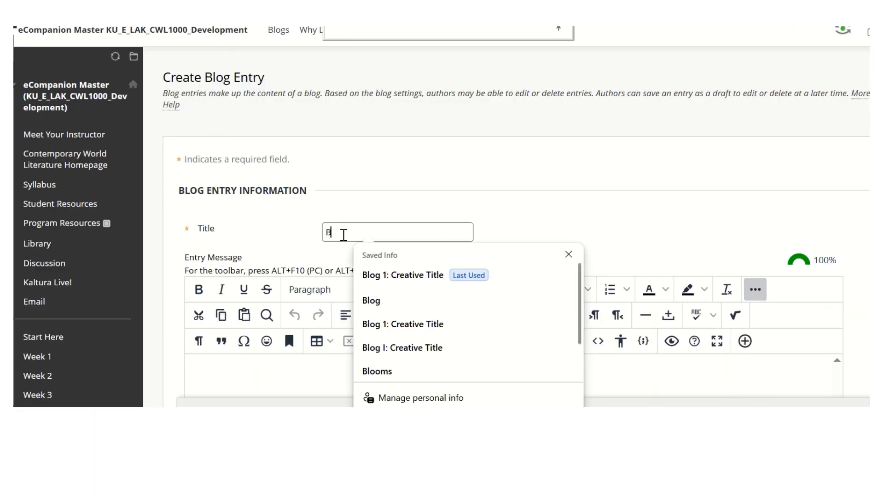
text(log)
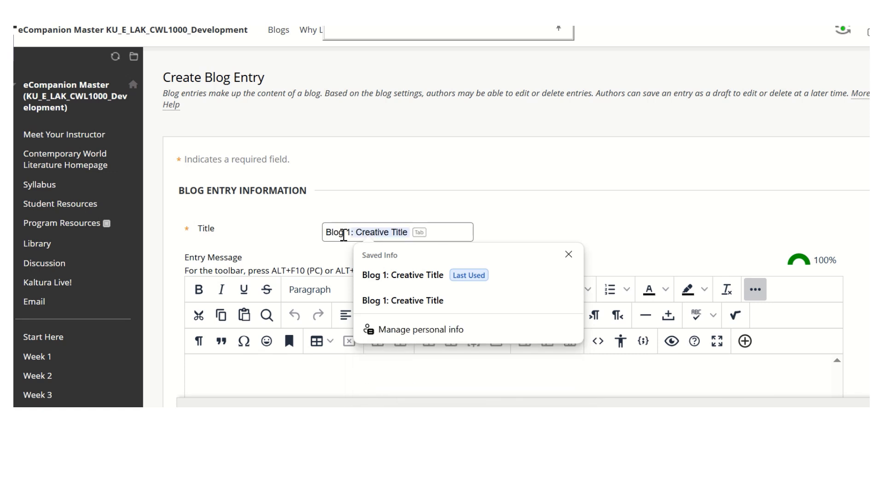
text( 1: Creative)
key(Down)
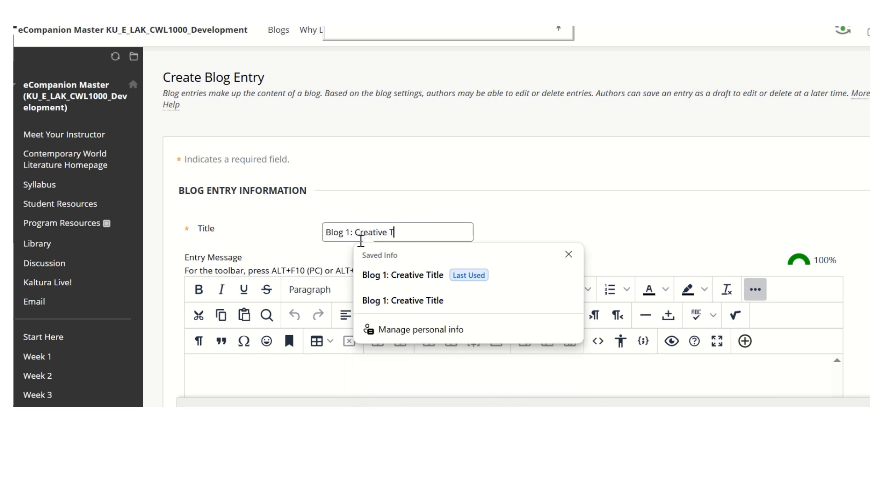
key(Return)
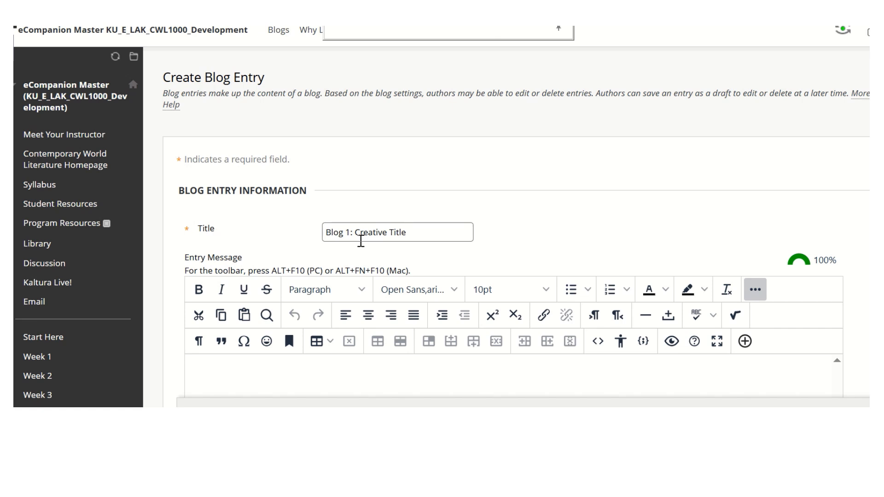
Hide the extra formatting options of the entry message editor and show them again
scroll(361, 239, down, 2)
click(277, 321)
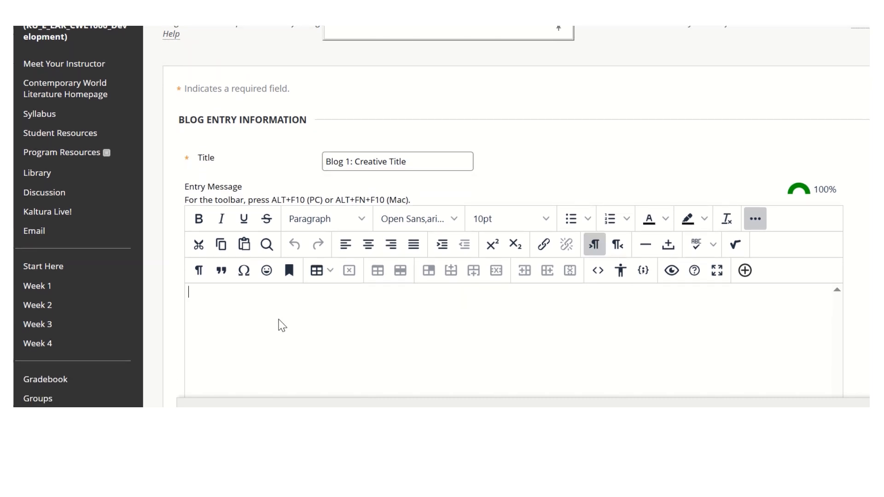
scroll(282, 326, down, 5)
scroll(282, 325, up, 2)
scroll(281, 319, up, 1)
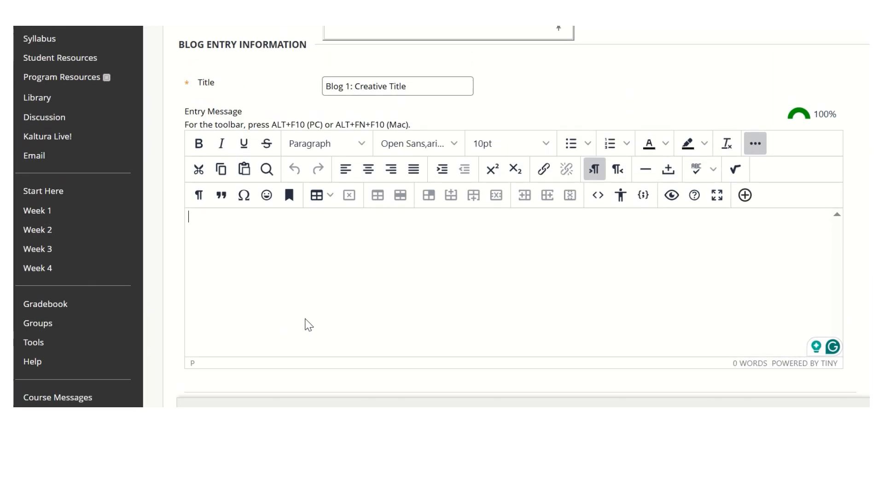
click(755, 151)
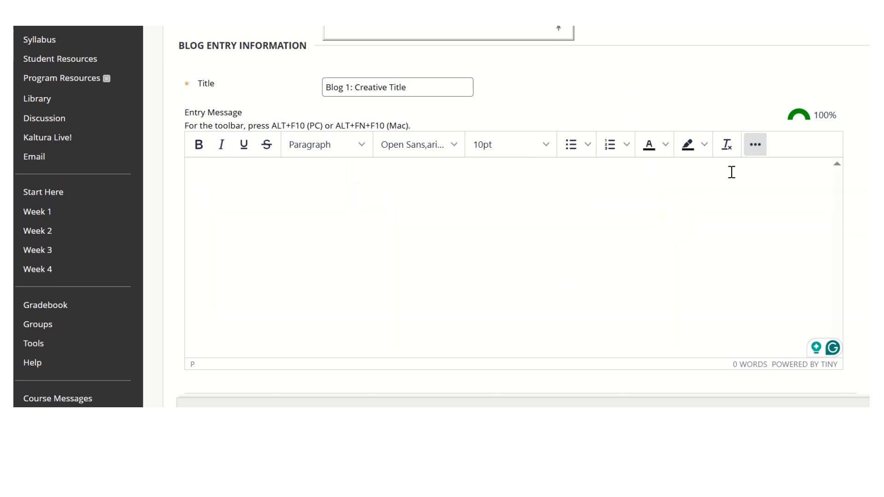
click(758, 145)
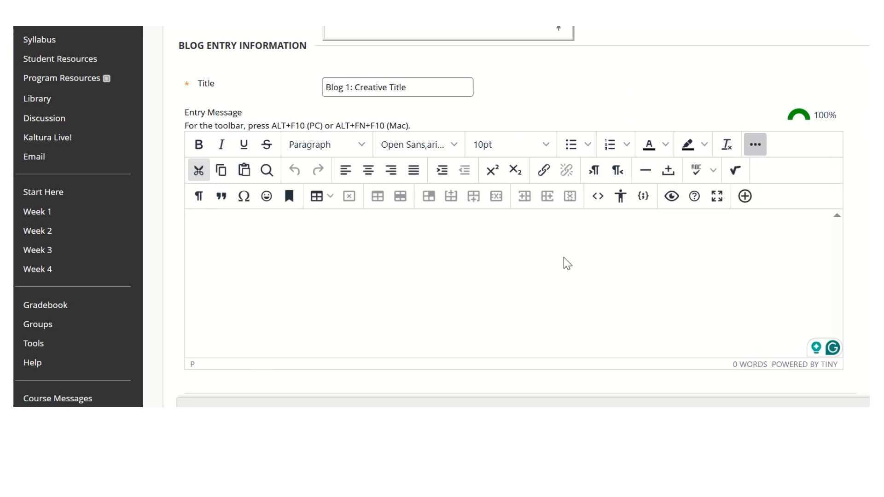
Enter the heading "Title 1" in the entry message in bold, blue 18pt text
click(207, 229)
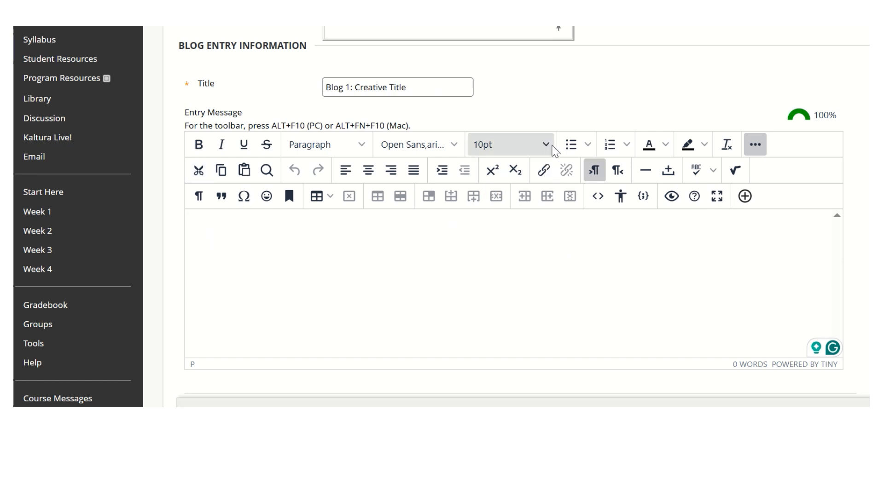
click(552, 146)
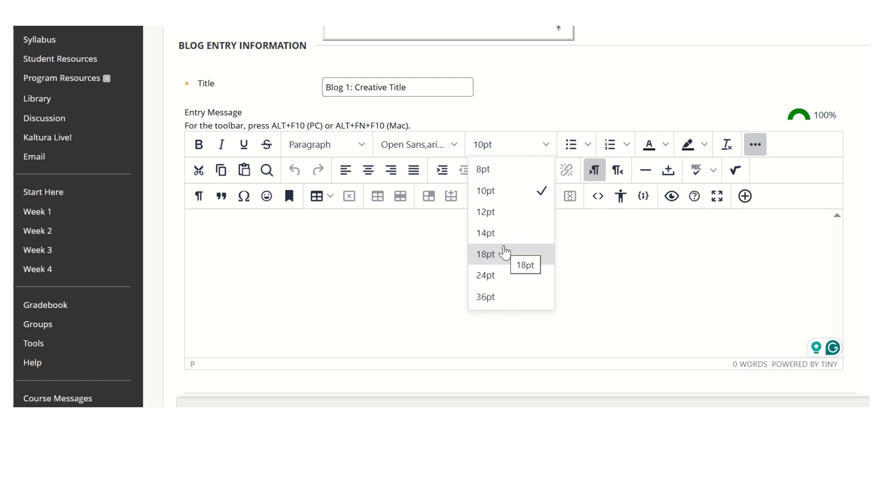
click(504, 253)
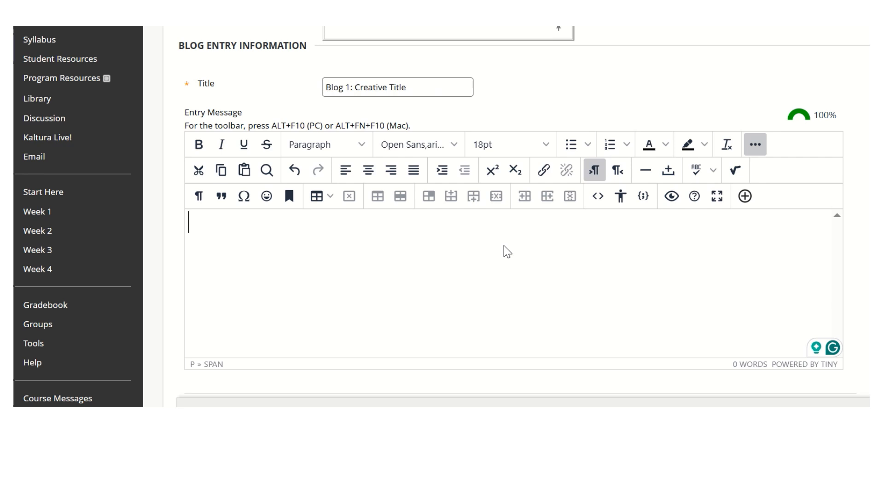
click(199, 146)
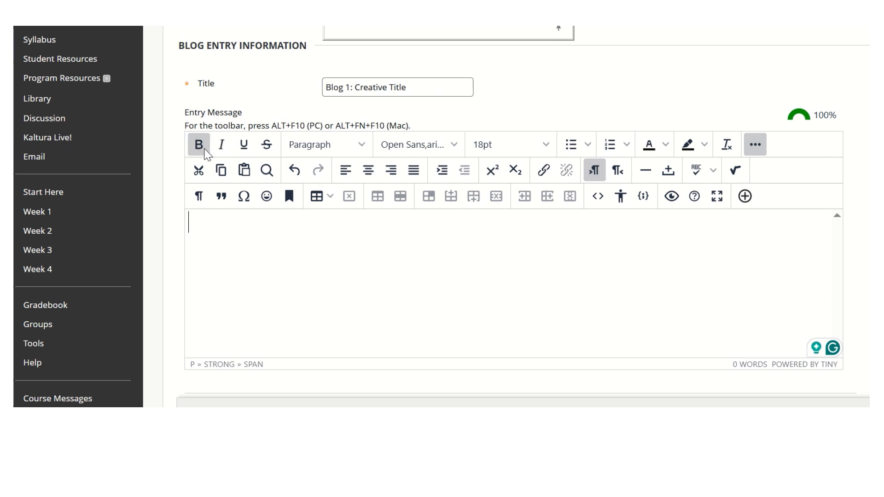
click(665, 146)
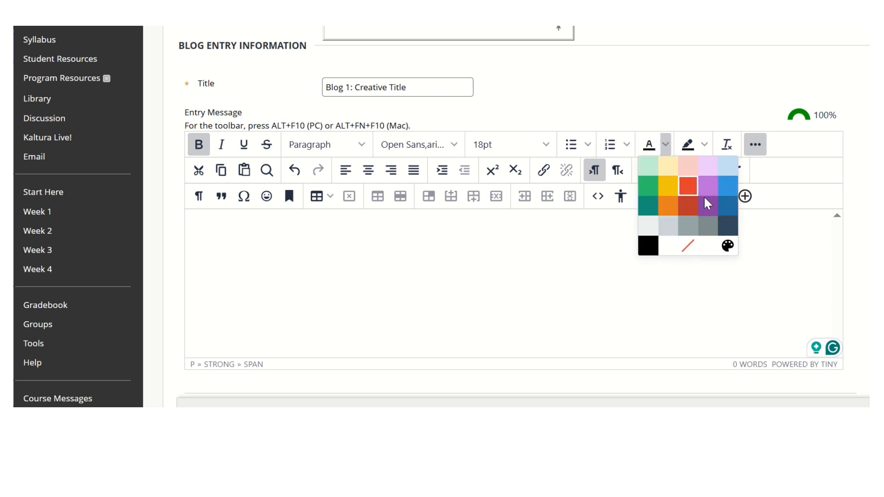
click(726, 191)
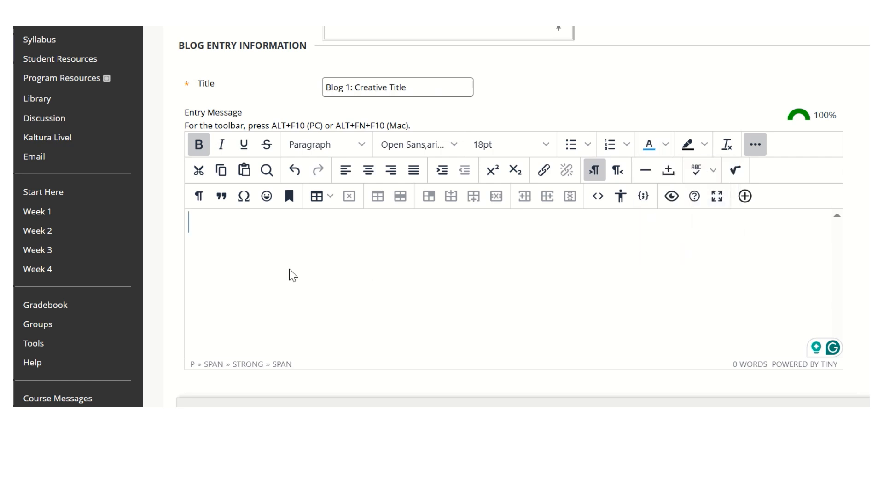
text(Title 1)
Set the text color to black and the font size to 14pt for the body text below the heading
click(665, 145)
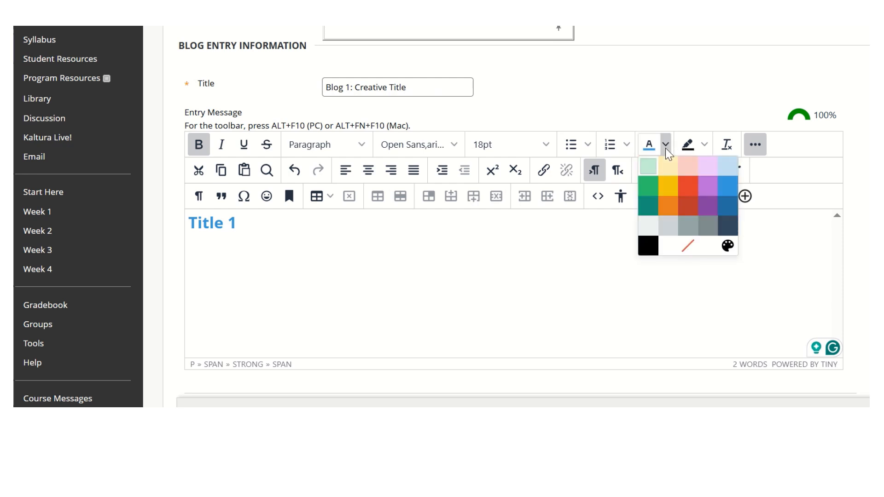
click(648, 246)
click(548, 145)
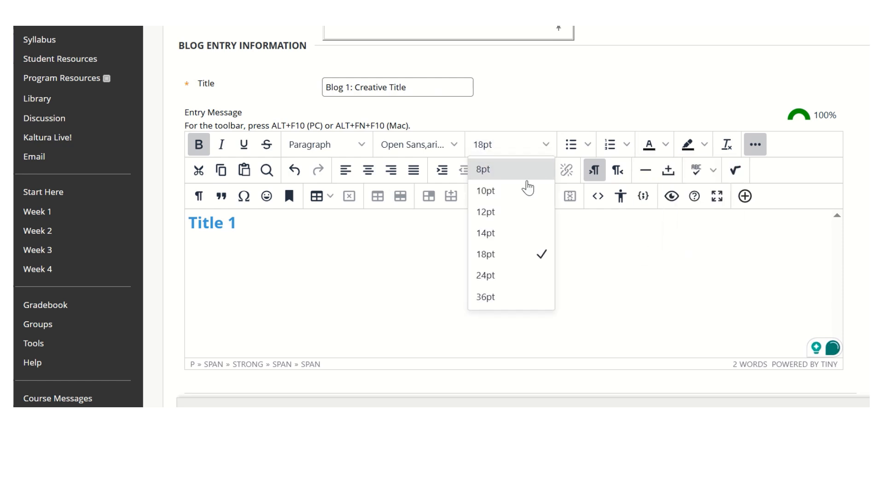
click(487, 234)
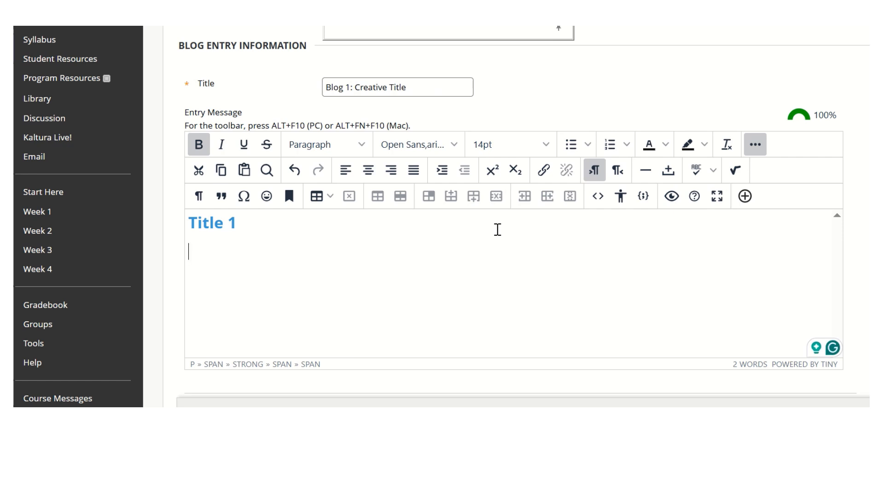
text(kdfs d)
key(BackSpace)
key(BackSpace)
key(BackSpace)
key(BackSpace)
key(BackSpace)
key(BackSpace)
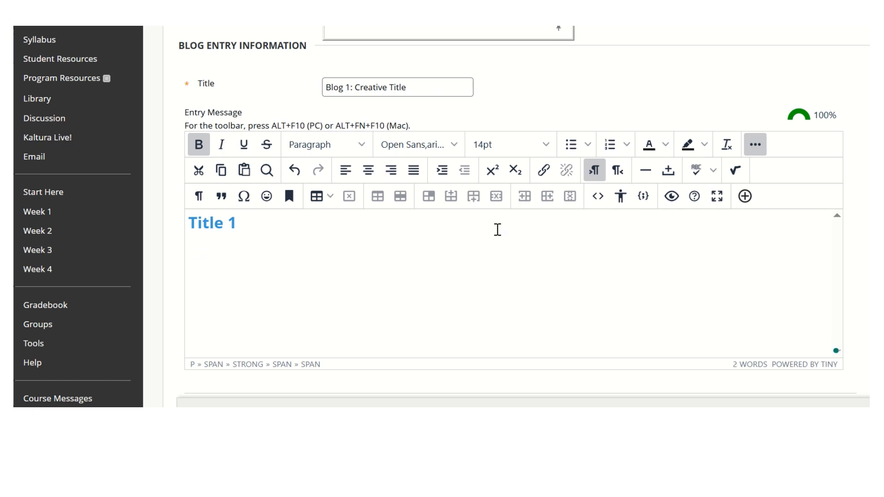
Turn off bold and enter a four-line filler paragraph starting "df dsf sdf jslkdflds" below the "Title 1" heading, followed by a new line
click(199, 145)
text(df dsf sdf jslkdflds flakdjf ald jflajflajdfl ds)
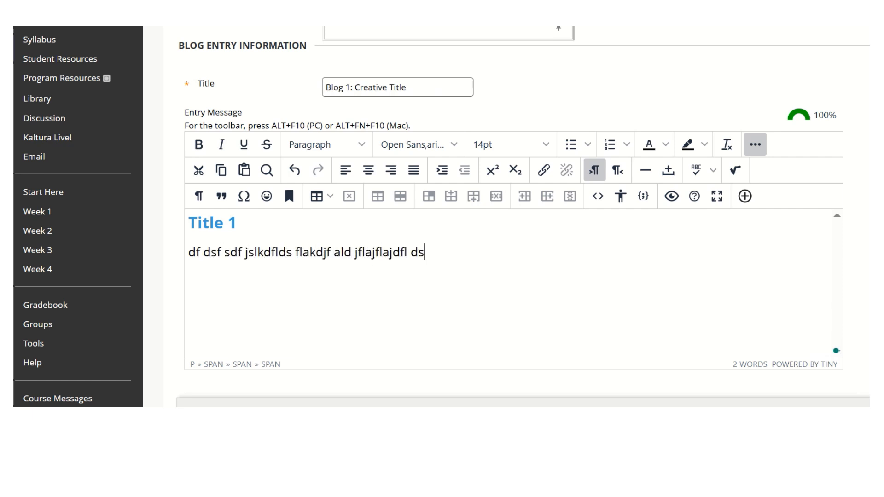
text(flsjflas dfljfowieirewu dlfjsldf jjs oierweoi w fj sdfjwiwerwierkdfj sdfowi)
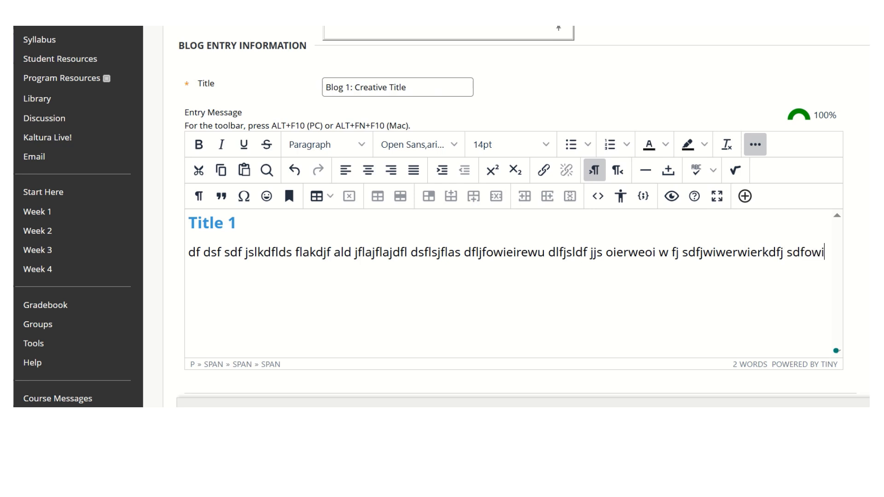
text(rewo dfjowei rwerwodfnnw e)
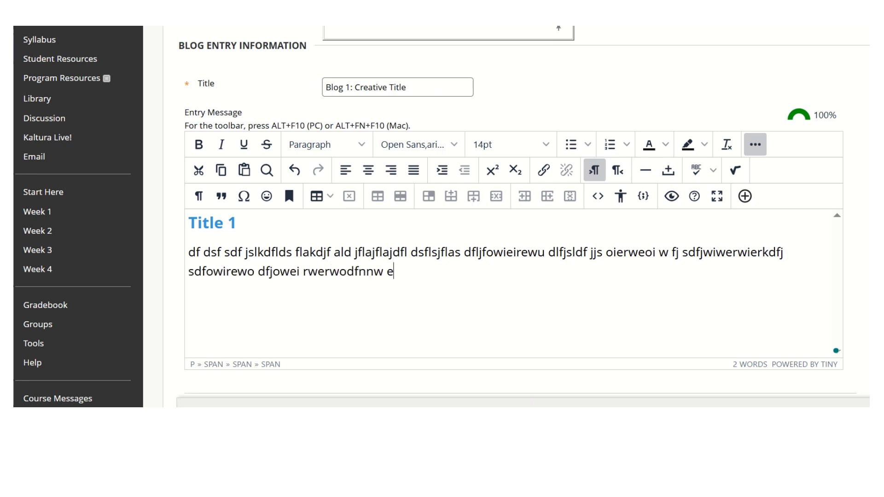
text(rewrpwe furewoir eowferoeworwerofw roewr wfwr oerow)
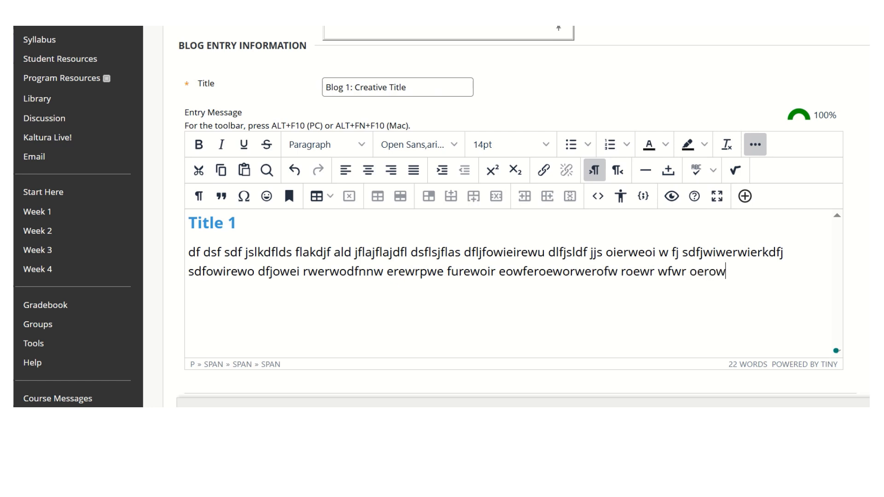
text(fnweroeworfnewrweofnweroewrowenfwer ew  werereworewru fieorweruwerweofowruer werwerwe rewr )
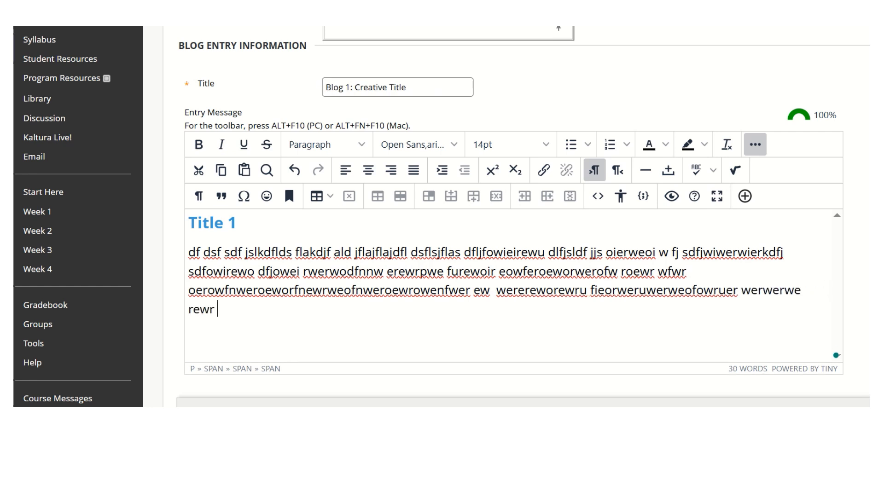
text(er reier owierewrw rrewr )
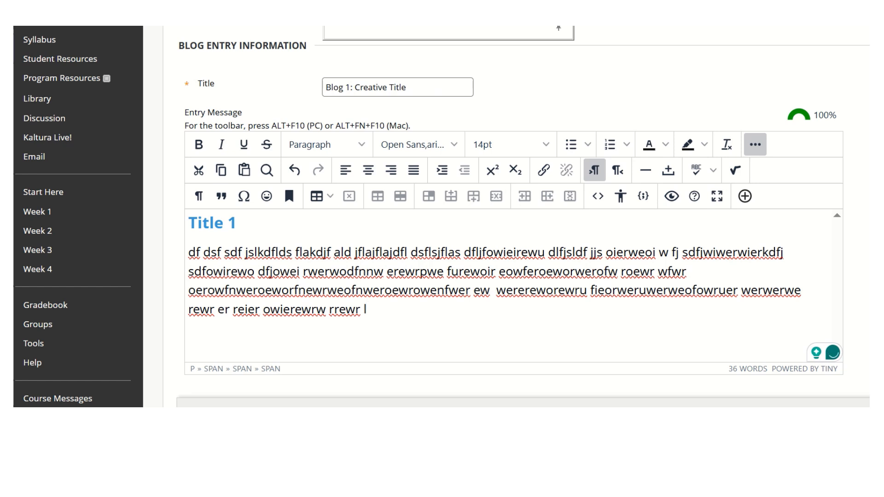
text(;)
key(Return)
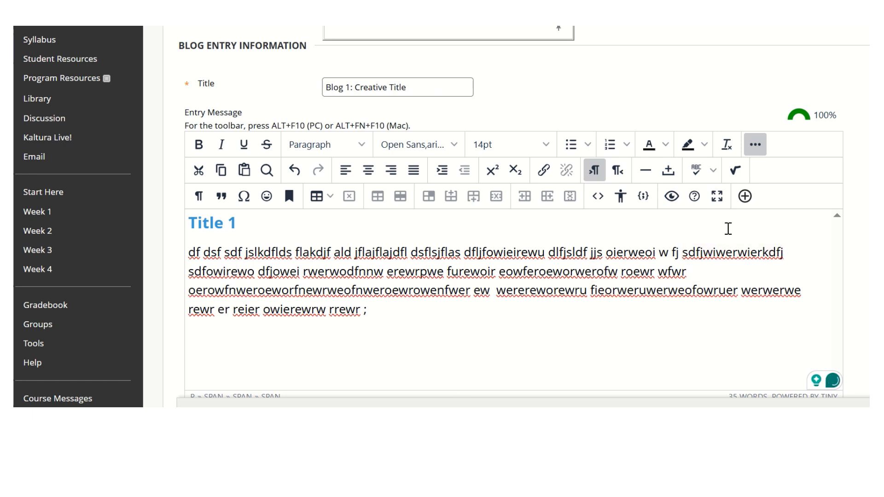
Insert the dog photo from the local Pictures > Blackboard folder below the filler paragraph
click(744, 196)
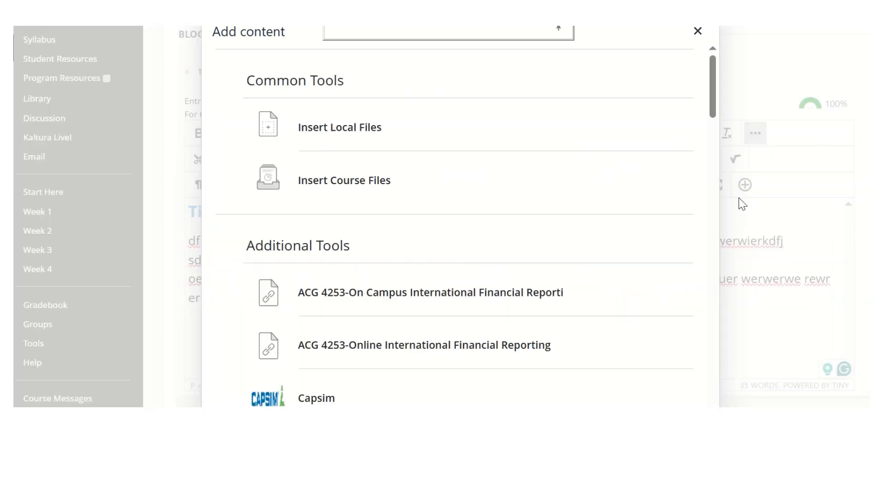
click(367, 130)
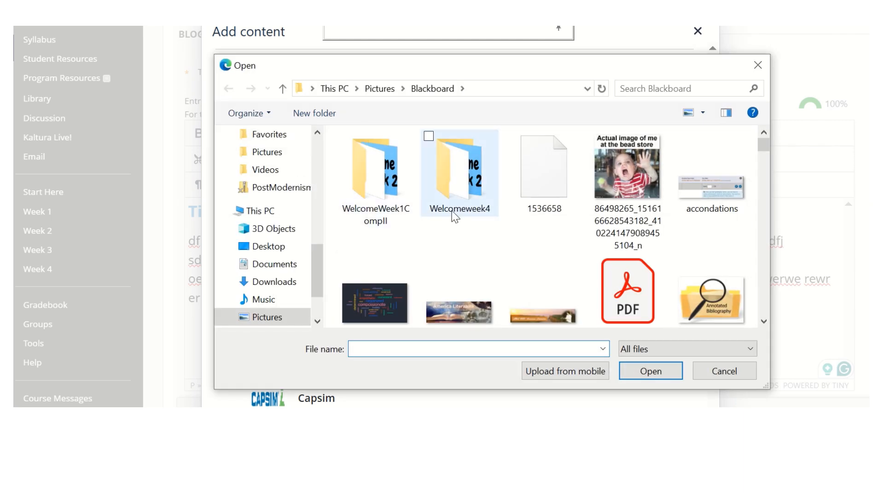
scroll(482, 229, down, 1)
scroll(482, 229, down, 5)
click(532, 197)
click(657, 374)
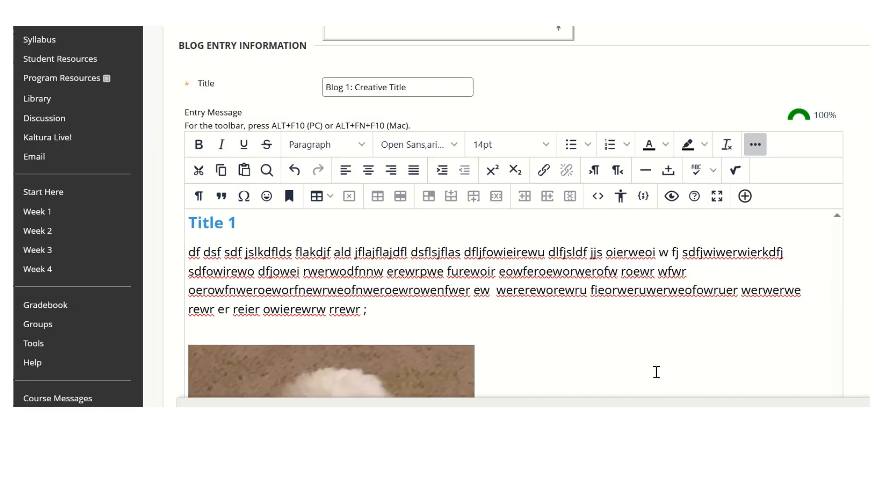
Shrink the dog photo proportionally to a little over half its inserted size and center it in the entry message
scroll(481, 302, down, 6)
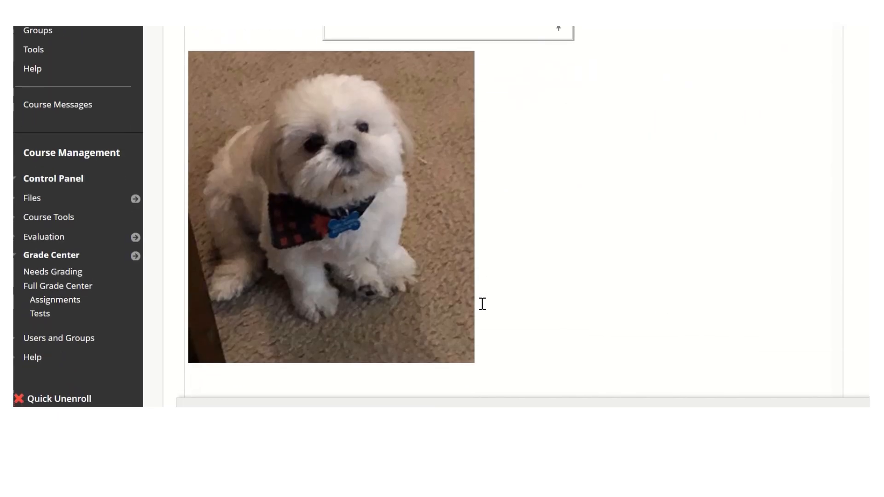
scroll(347, 302, up, 2)
scroll(347, 302, up, 1)
click(198, 242)
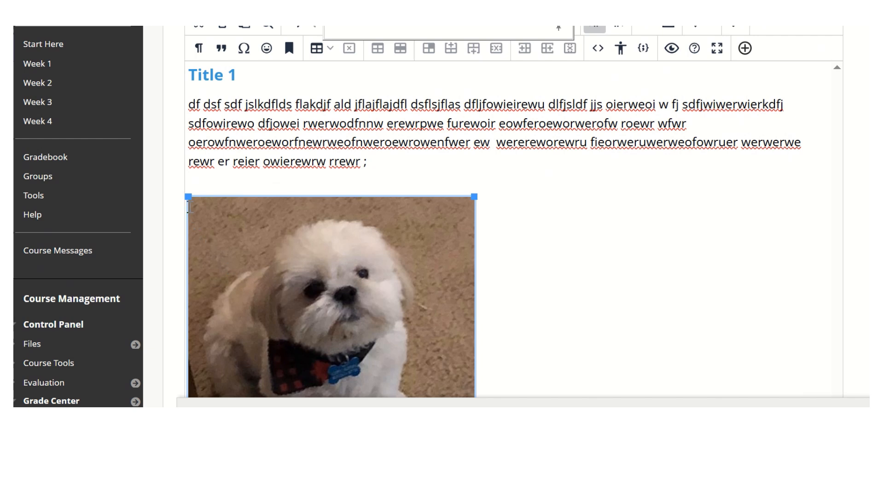
drag(187, 194, 327, 308)
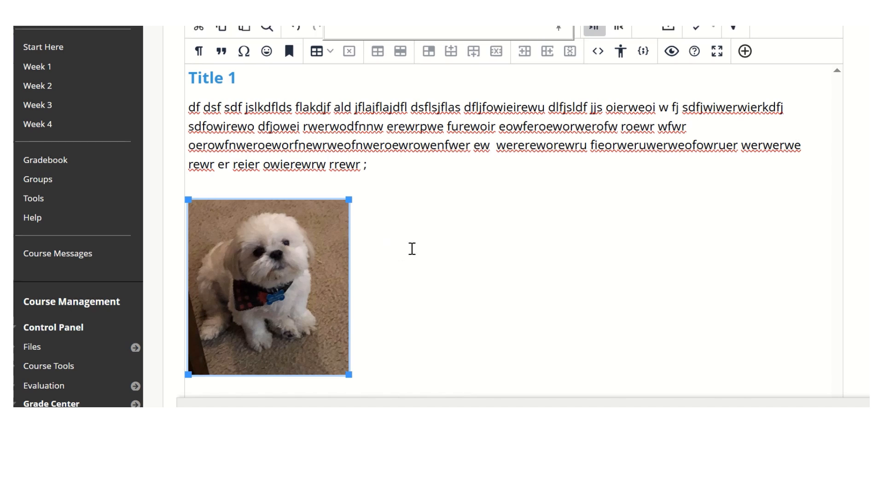
scroll(410, 247, up, 3)
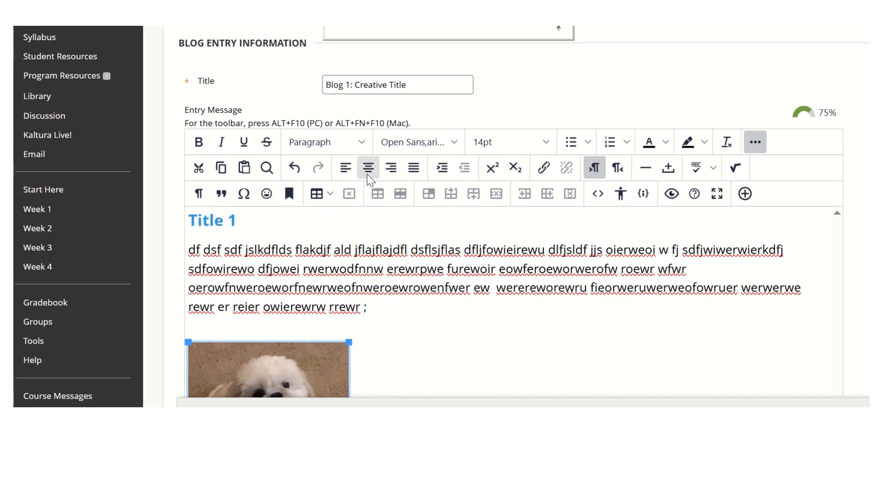
click(367, 174)
scroll(339, 272, down, 4)
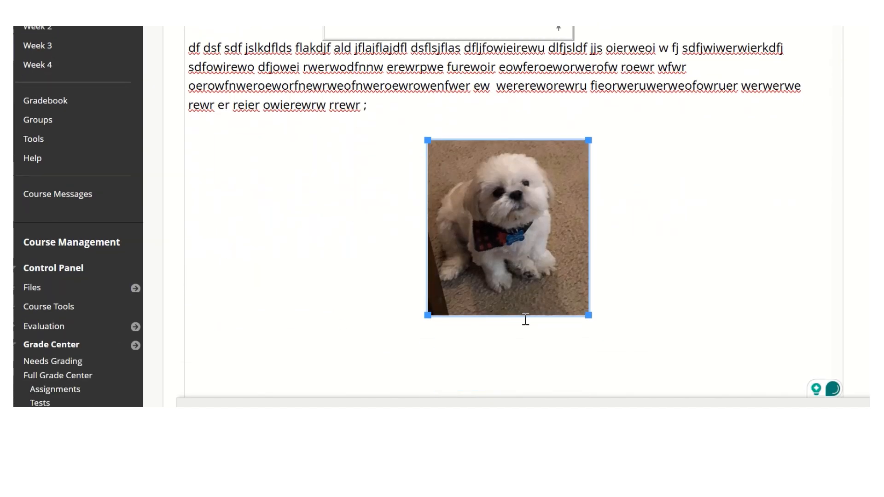
click(612, 289)
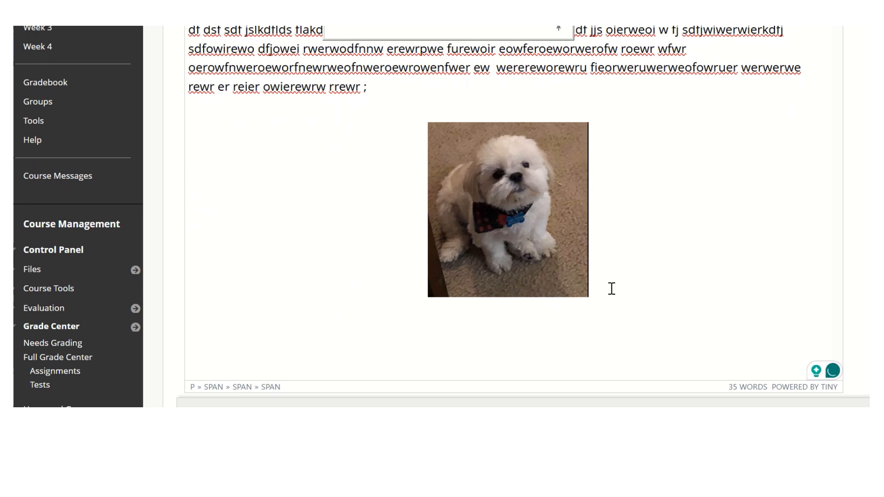
key(Return)
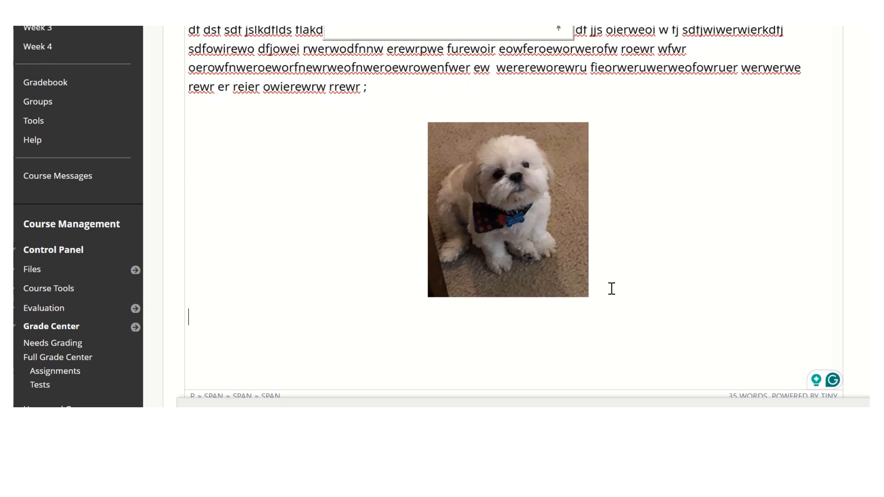
text(alsjdas ds adjasdsa das)
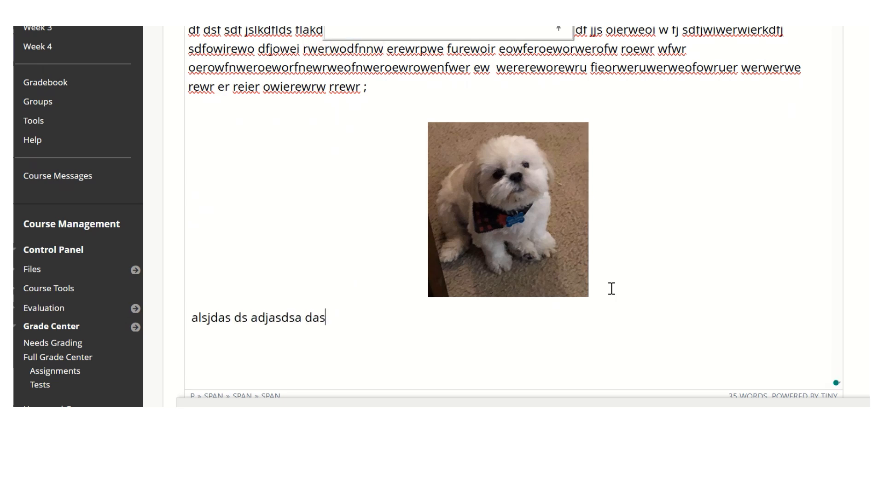
key(BackSpace)
key(BackSpace)
key(BackSpace)
key(BackSpace)
key(BackSpace)
key(BackSpace)
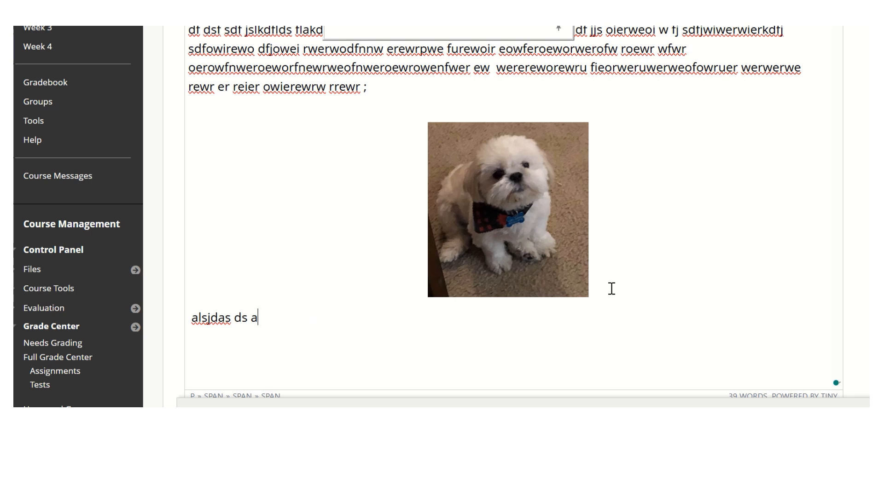
key(BackSpace)
key(BackSpace)
key(BackSpace)
key(BackSpace)
key(BackSpace)
key(BackSpace)
key(BackSpace)
key(BackSpace)
key(BackSpace)
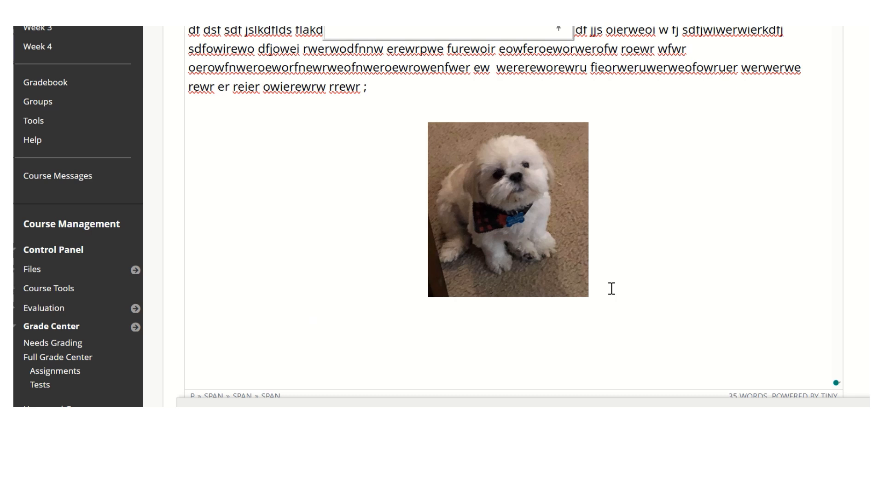
Add the centered caption "Coby, the rescue dog" in 12pt text directly below the dog photo
click(602, 297)
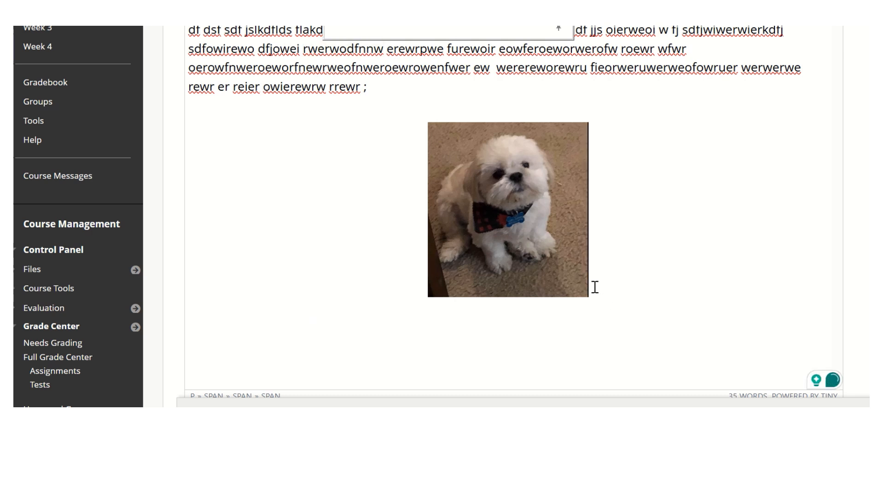
key(Return)
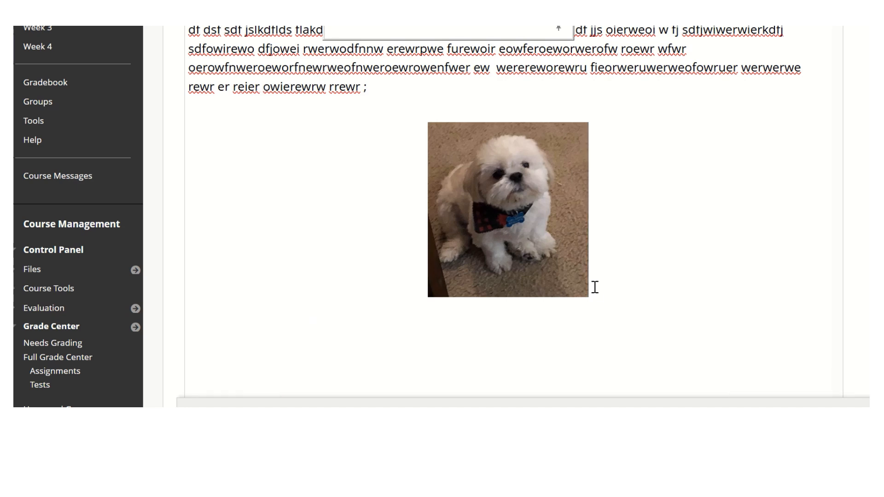
scroll(305, 131, up, 6)
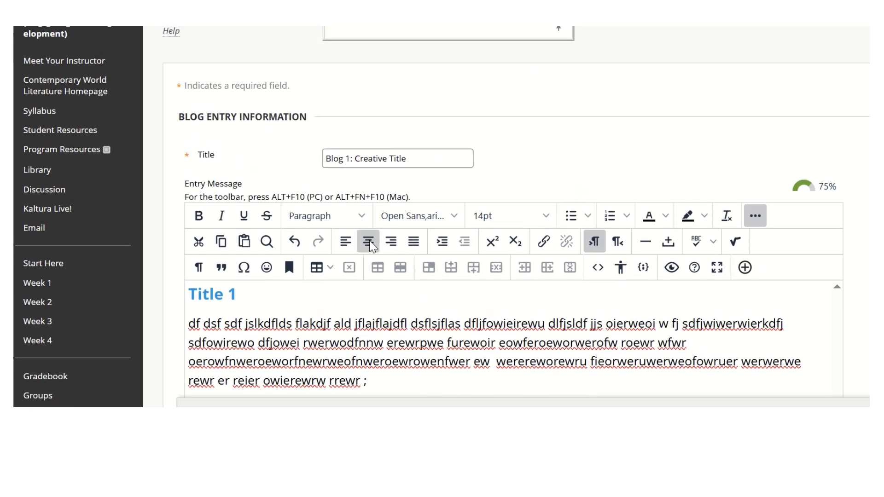
scroll(370, 241, down, 10)
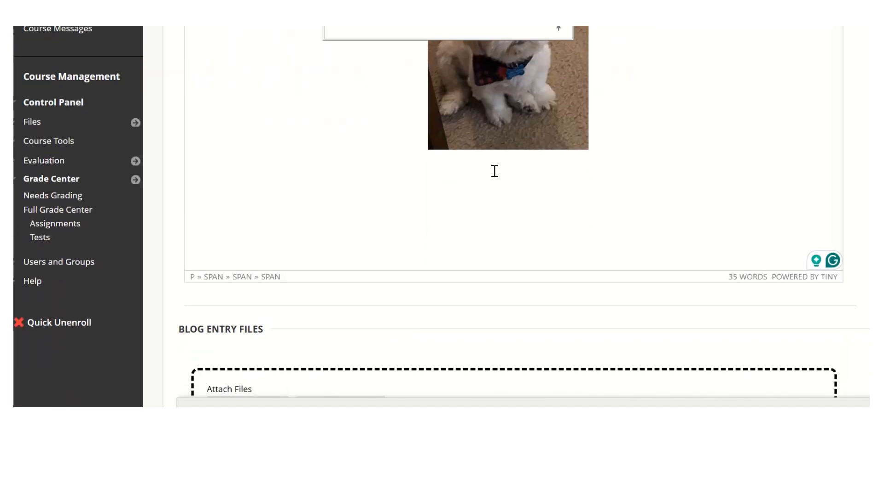
scroll(494, 170, up, 9)
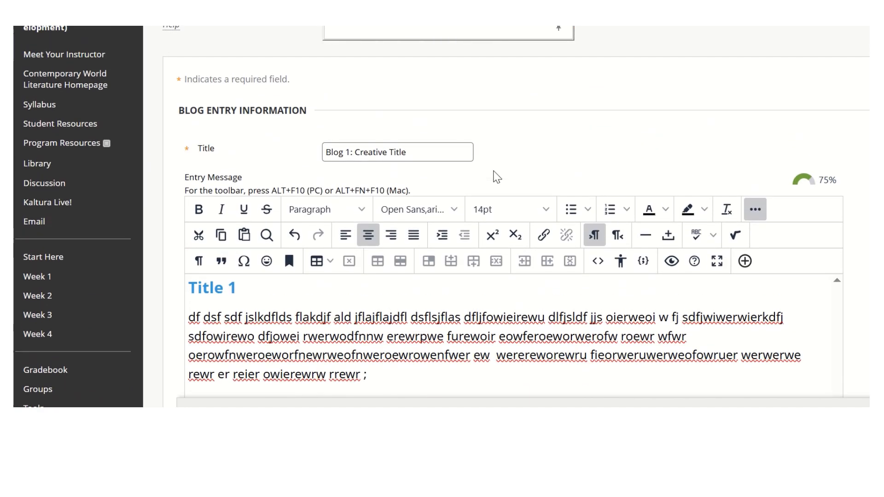
click(545, 211)
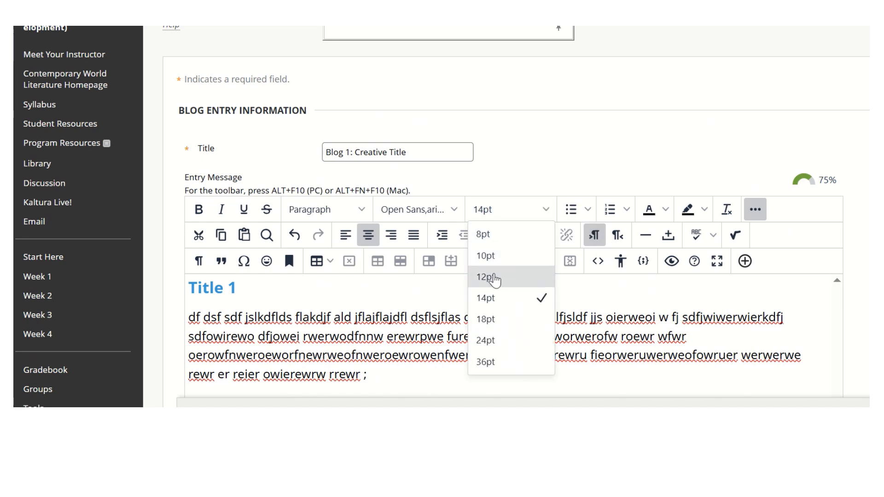
click(489, 276)
scroll(495, 272, down, 6)
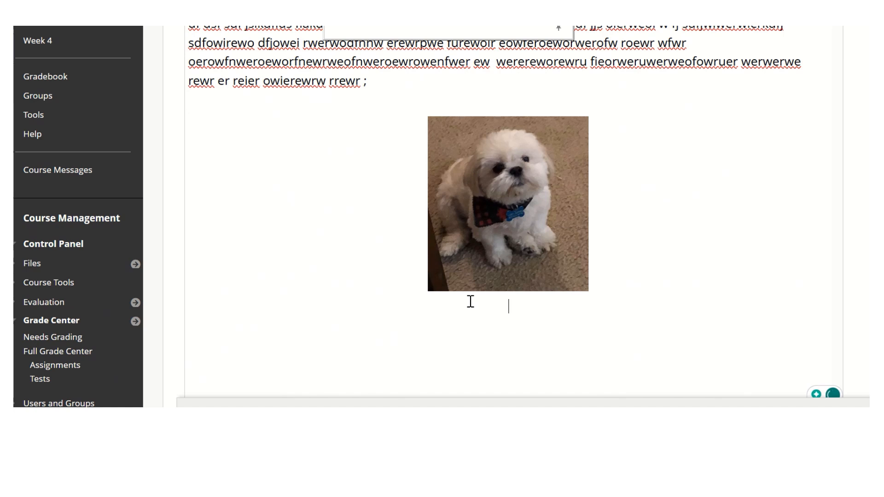
text(Coby)
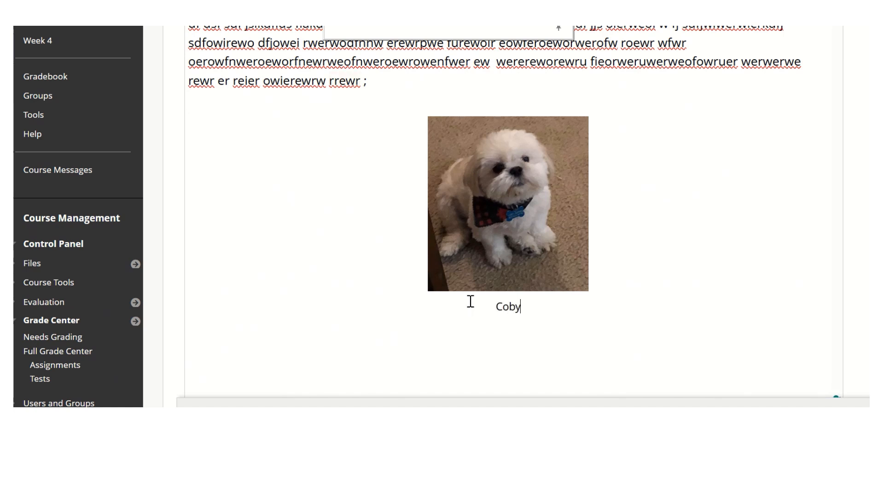
text(, the rescue dog.)
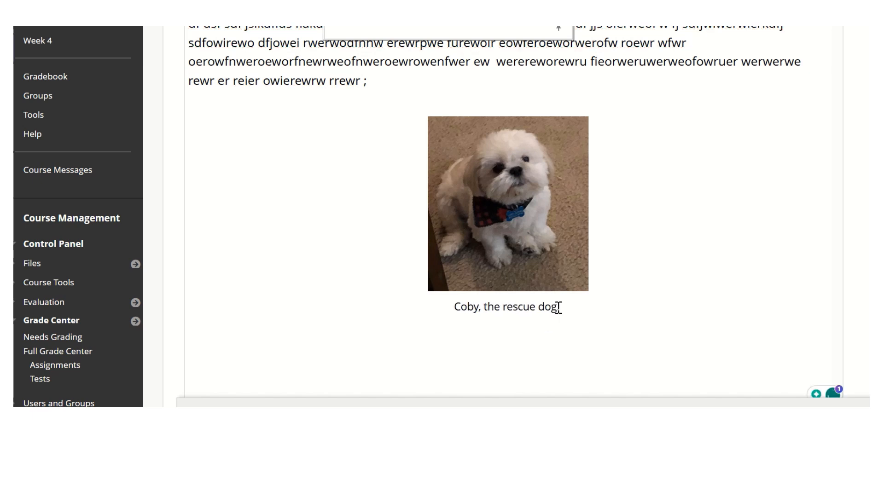
key(BackSpace)
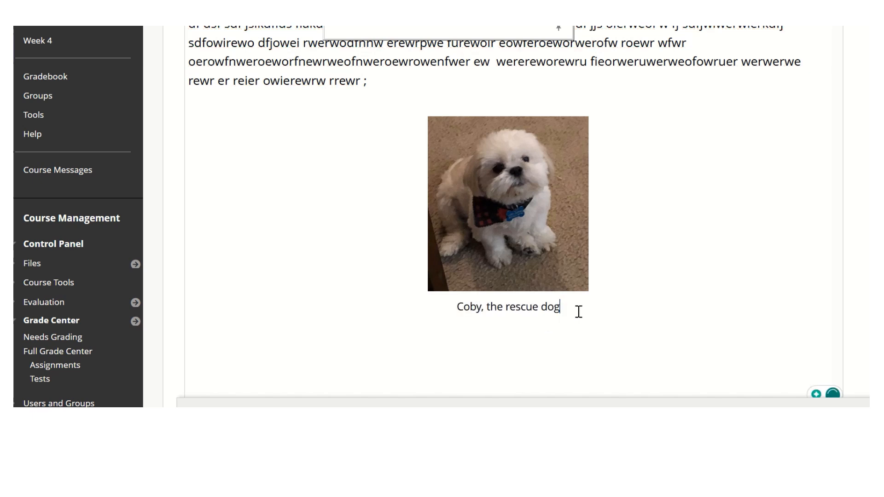
Start a new line below the photo caption and set it to left-aligned 14pt text
scroll(578, 311, down, 3)
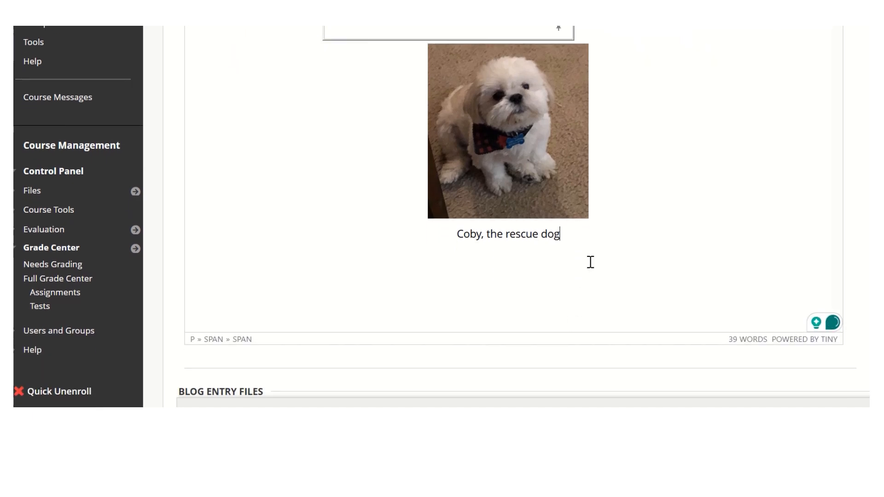
key(Return)
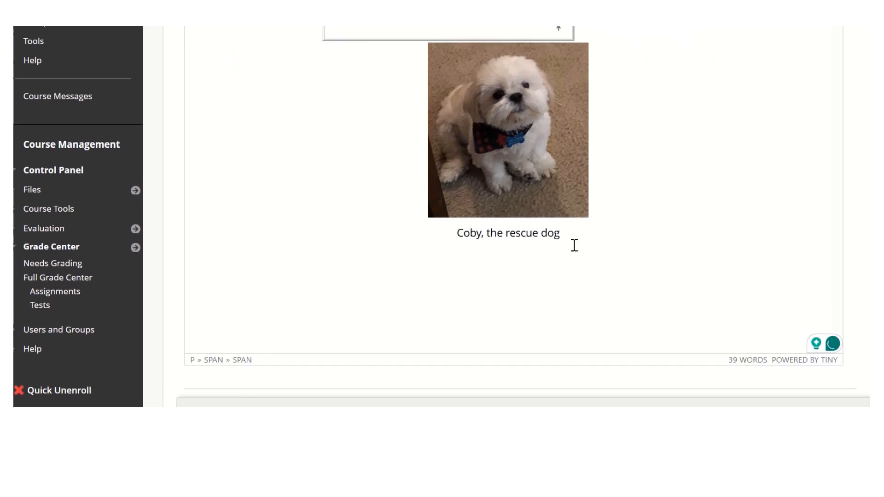
scroll(282, 250, up, 8)
click(341, 239)
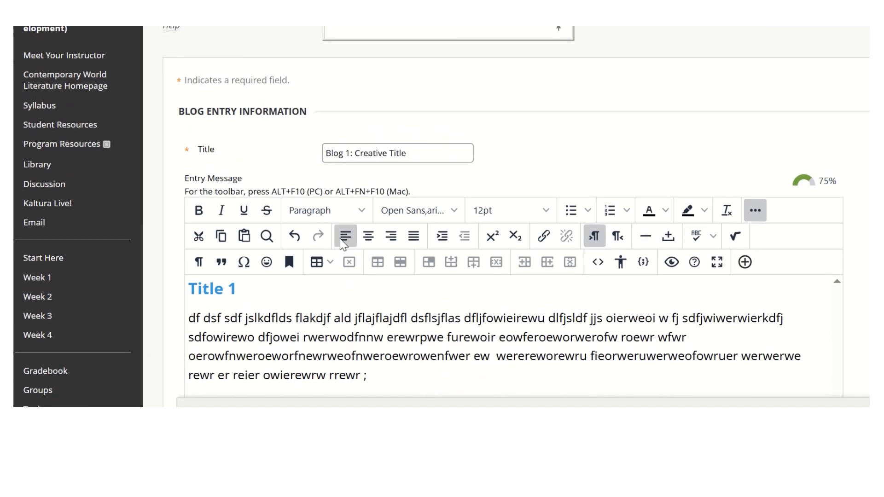
click(550, 212)
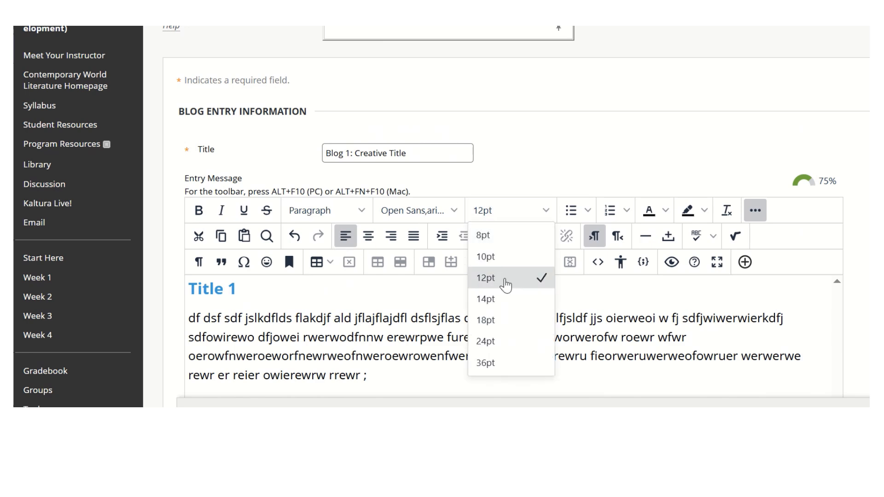
click(506, 298)
Enter a two-line filler paragraph starting "asdjas dasldj asdj alsdla" below the photo caption, followed by a new line
scroll(440, 309, down, 7)
scroll(440, 309, down, 1)
text(asdjas d)
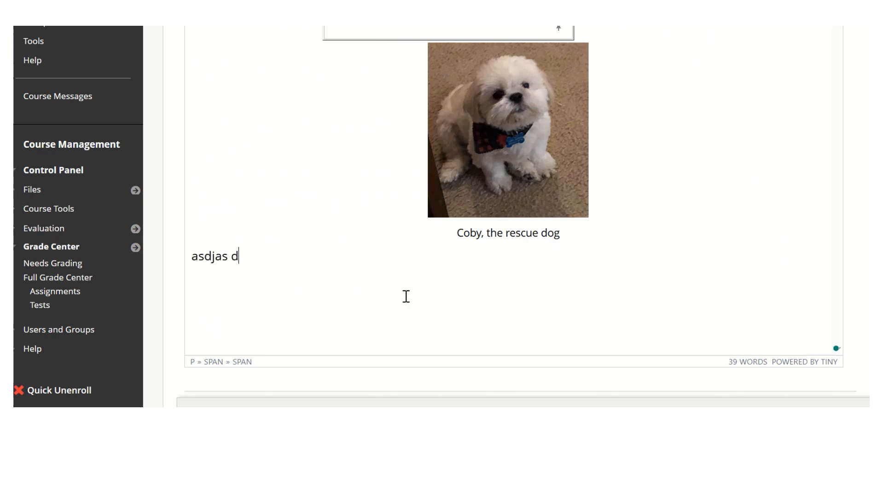
text(asldj asdj alsdla sdlajsdlas ldjsald saldsaldj)
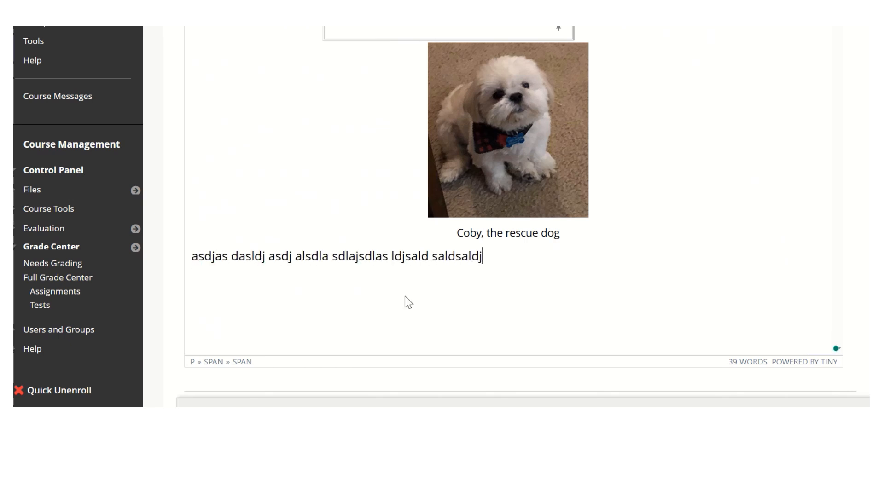
text(sladjsalkdj sadja  laskjdas daslkd jsaldj)
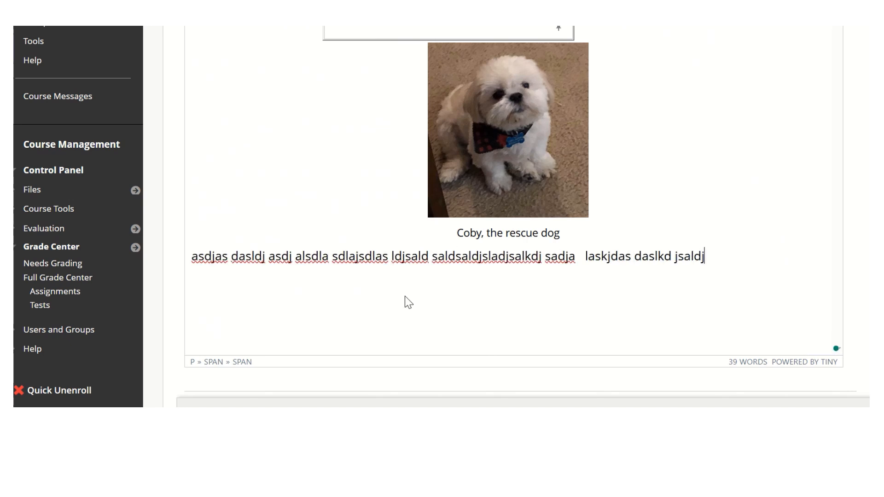
text(aslkdj aslkd asdlalksdsad saldj asdsa dsa)
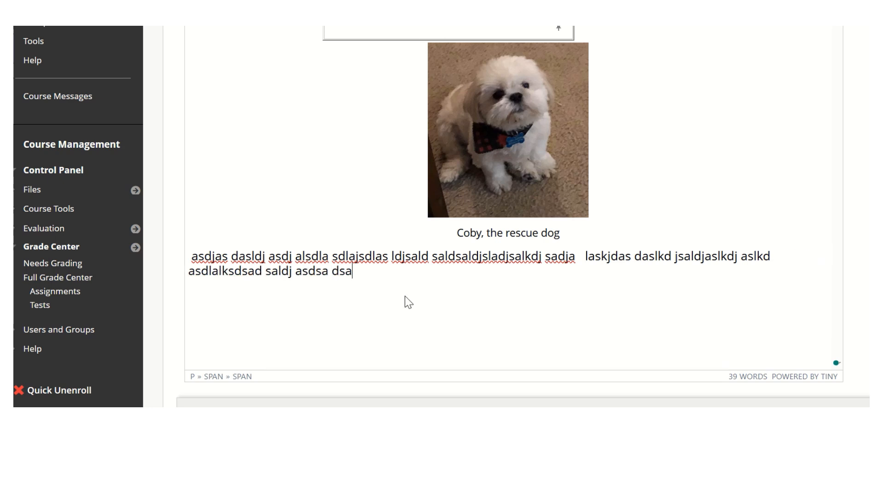
text(d sad asd asd sad asd sad sad sad sad sadsad)
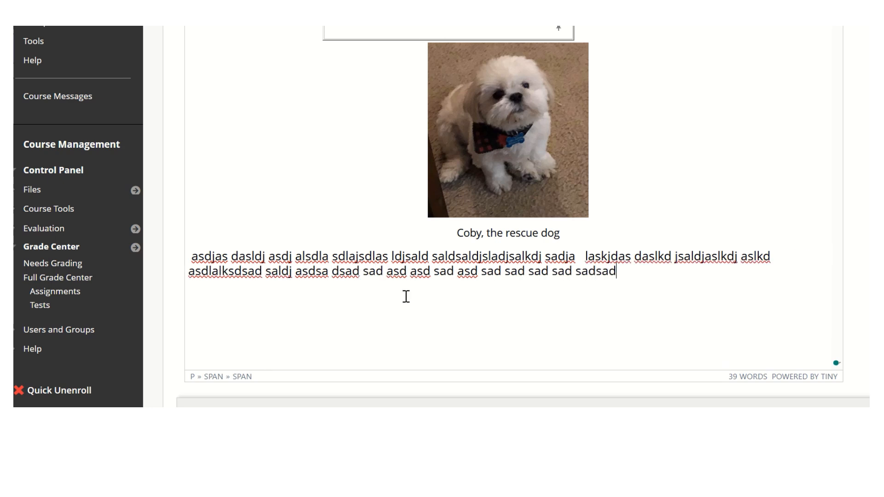
key(Return)
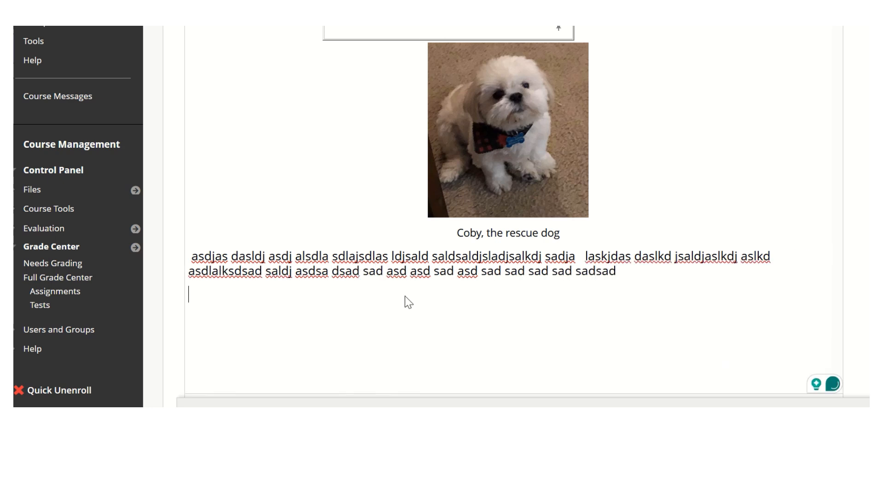
Add YouTube Video content below the second filler paragraph and search for "Rescue dogs"
scroll(405, 299, up, 3)
scroll(425, 211, up, 2)
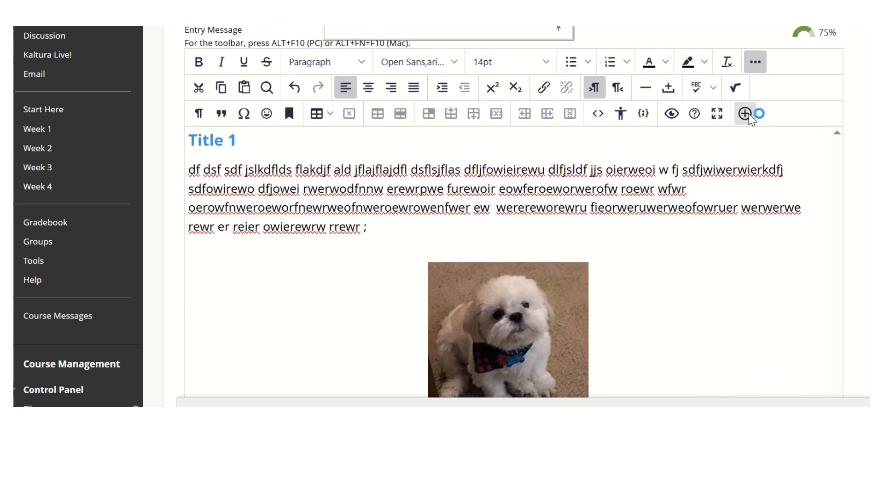
click(744, 113)
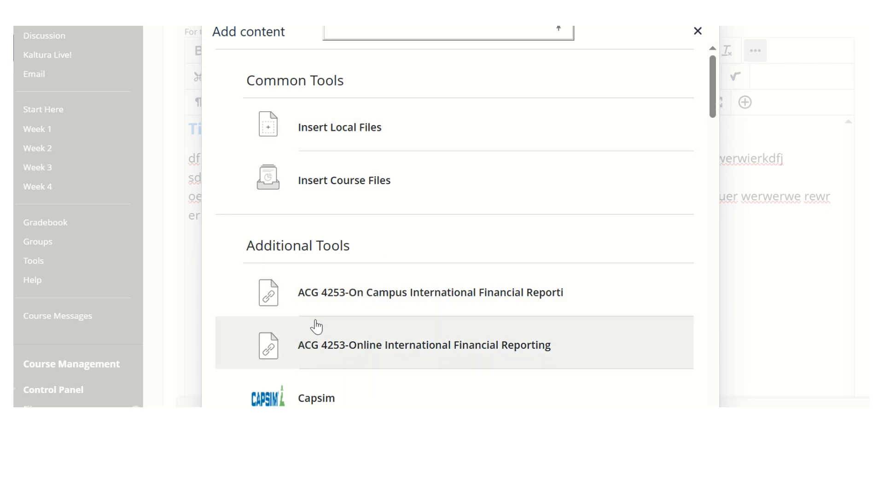
scroll(317, 326, down, 6)
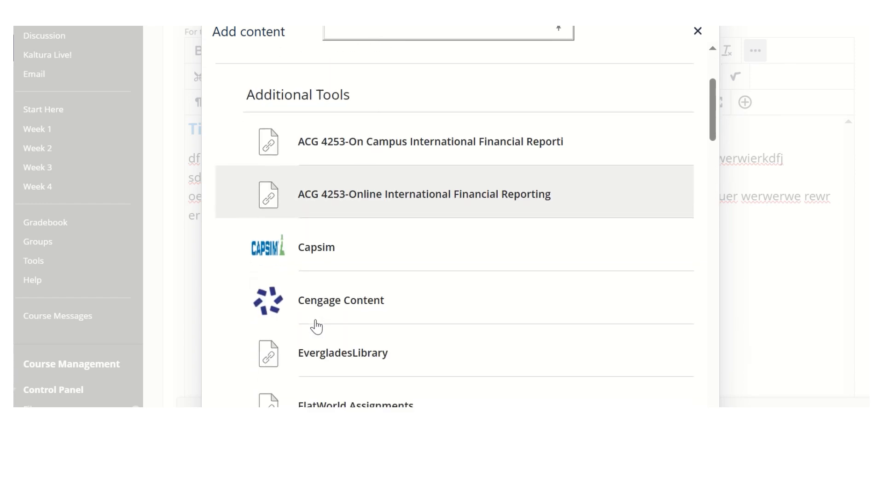
scroll(316, 326, down, 10)
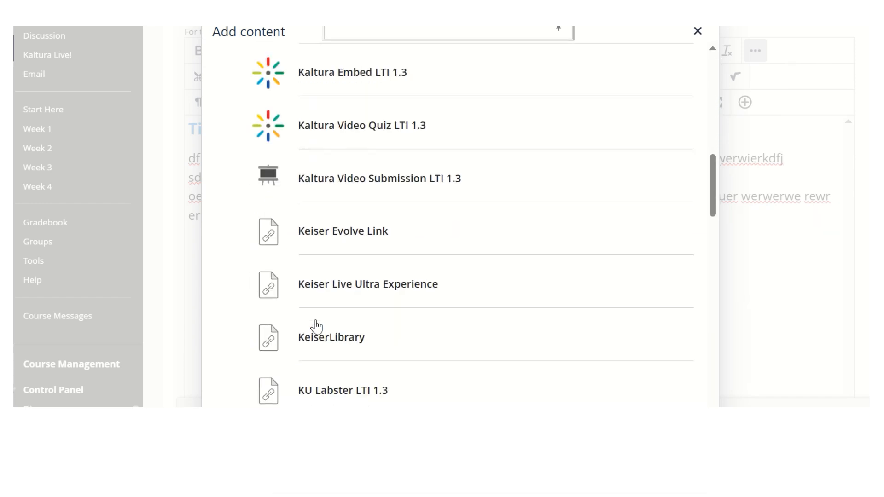
scroll(316, 327, down, 15)
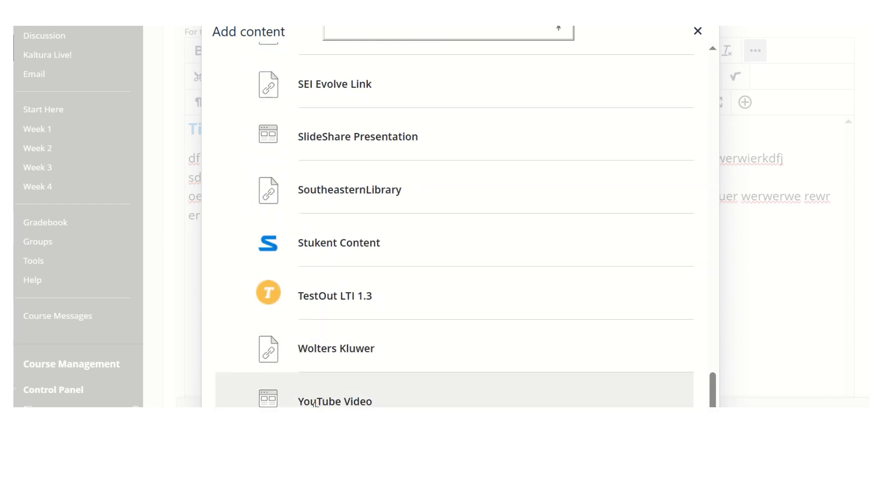
click(322, 403)
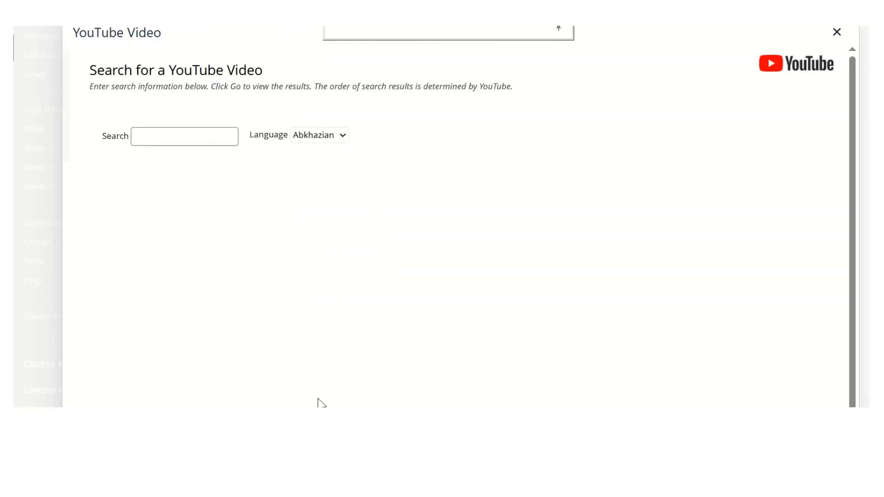
click(179, 140)
click(200, 179)
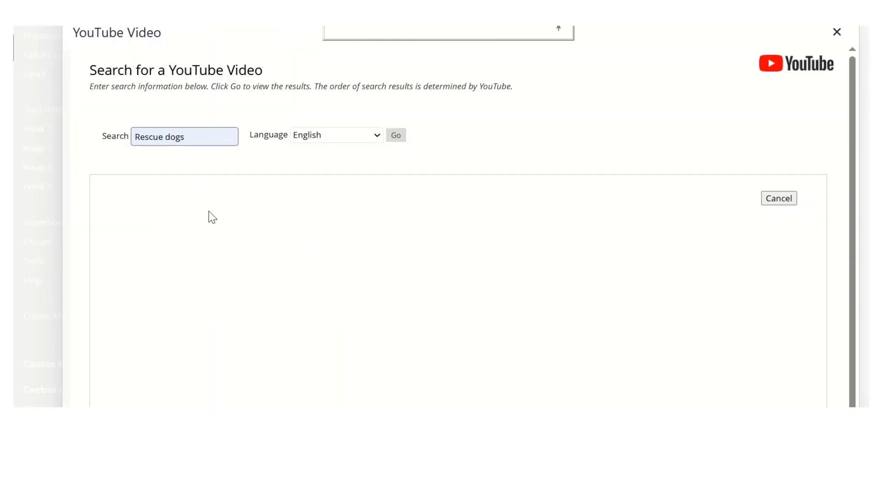
click(394, 137)
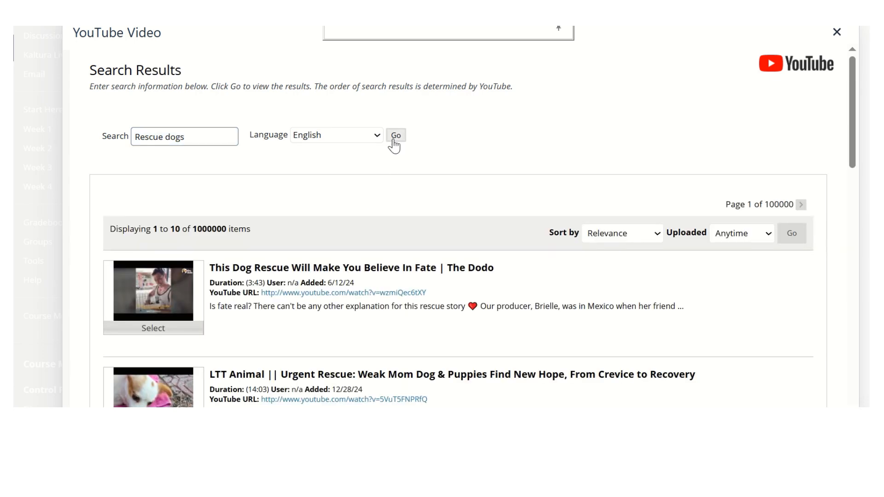
Insert the video "3 Incredible Rescue Dog Transformations | The Dodo" and place the text cursor on the line below it
scroll(300, 223, down, 1)
scroll(300, 224, down, 1)
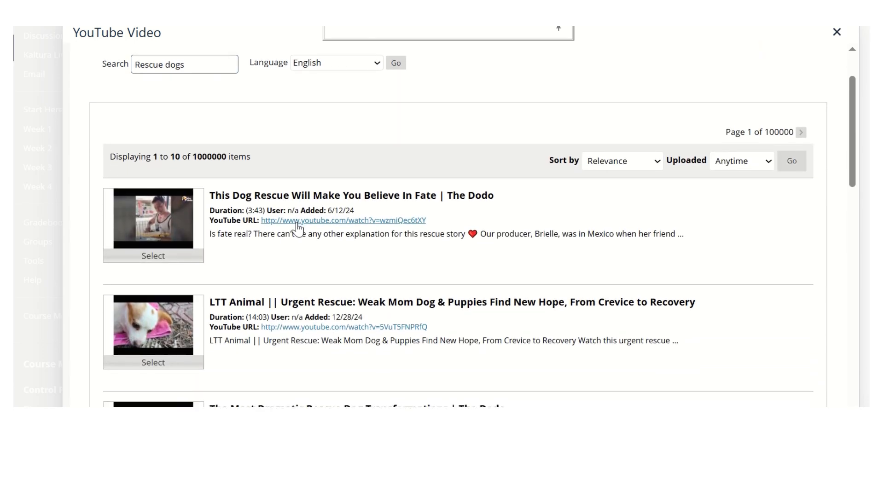
scroll(300, 226, down, 3)
scroll(299, 225, down, 3)
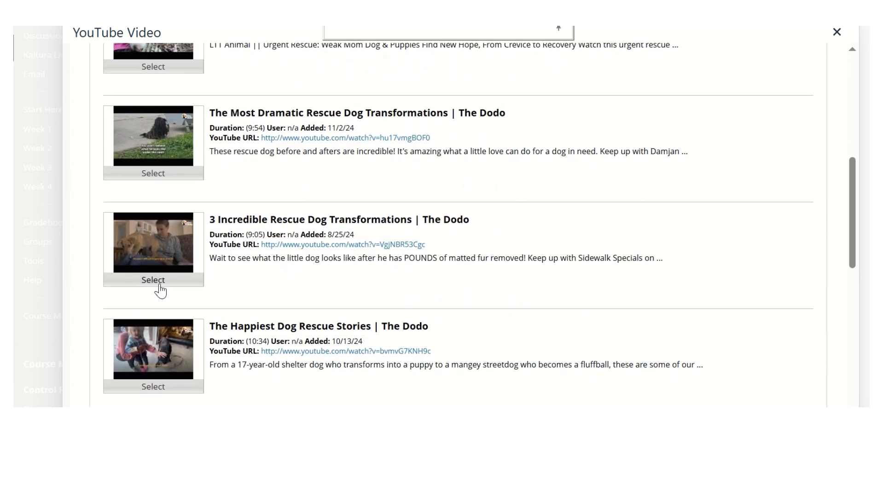
click(159, 281)
click(801, 415)
scroll(429, 236, down, 6)
scroll(429, 237, down, 3)
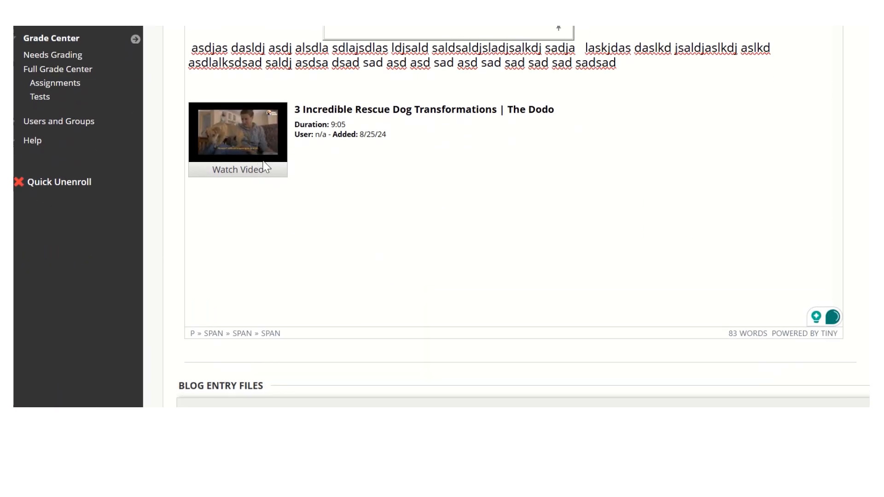
click(313, 228)
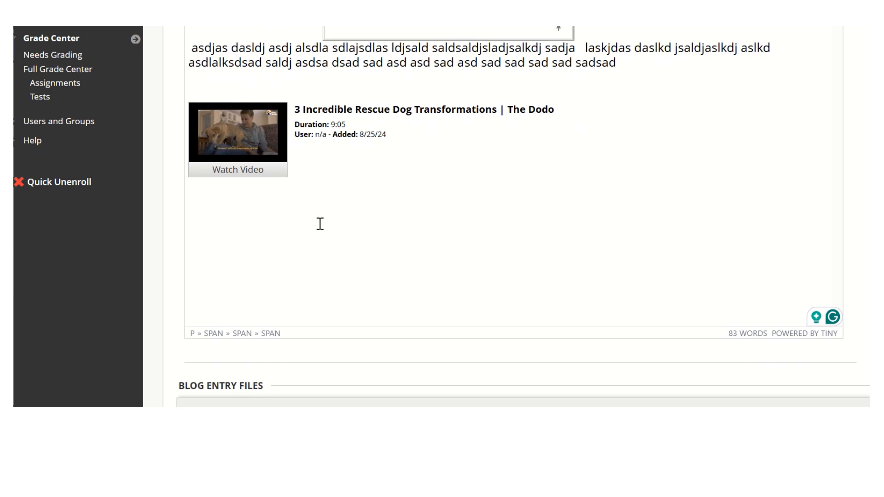
click(213, 205)
text(asdsadsadas)
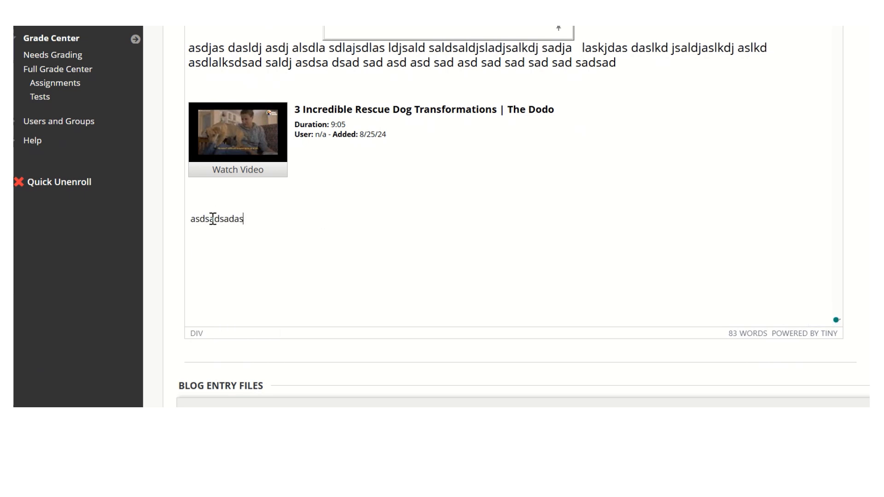
key(BackSpace)
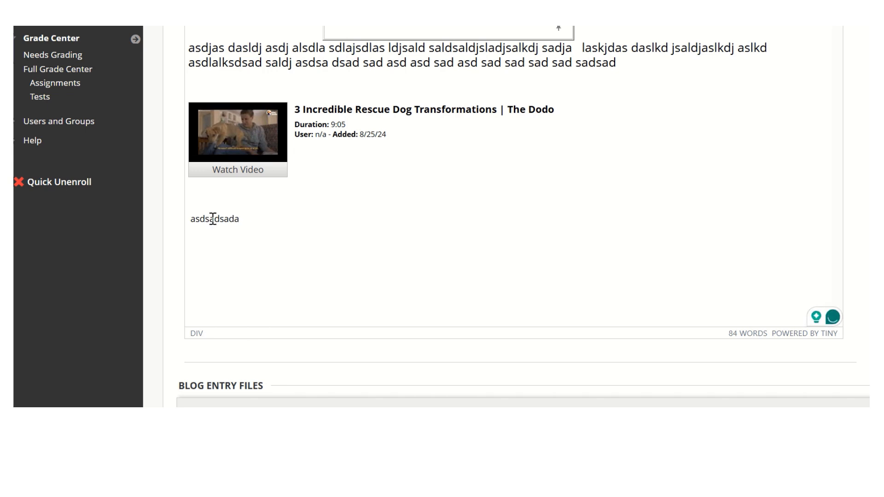
key(BackSpace)
key(BackSpace)
key(BackSpace)
key(BackSpace)
key(BackSpace)
key(BackSpace)
key(BackSpace)
key(BackSpace)
key(BackSpace)
key(BackSpace)
Set the text size to 14pt and enter a two-line filler paragraph starting "asdsadsadasdasdasdasdsadadsda" below the video, followed by a new line
scroll(421, 182, up, 10)
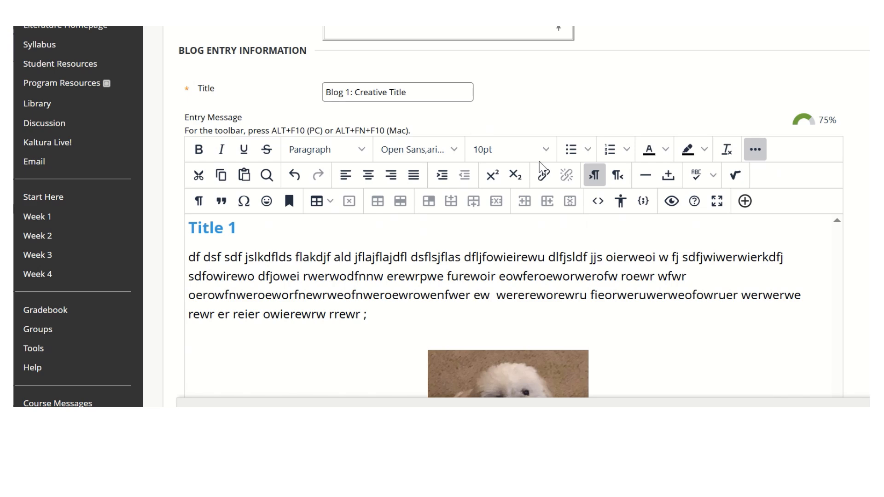
click(545, 157)
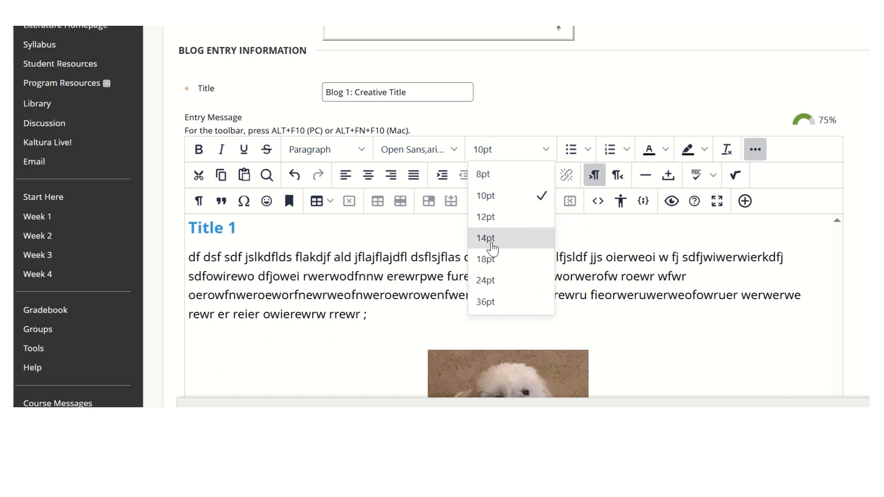
click(489, 238)
scroll(305, 304, down, 10)
text(asdsadsadasdasdasdasdsa)
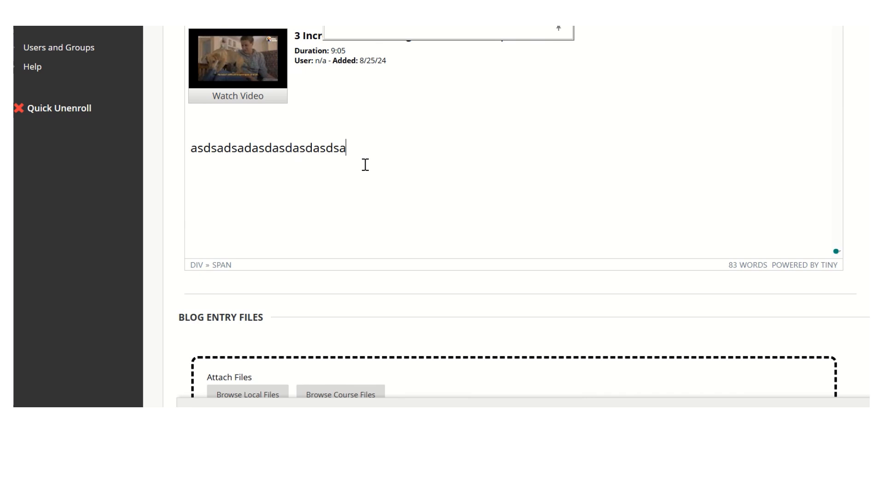
text(dads)
scroll(369, 165, up, 7)
scroll(371, 201, down, 4)
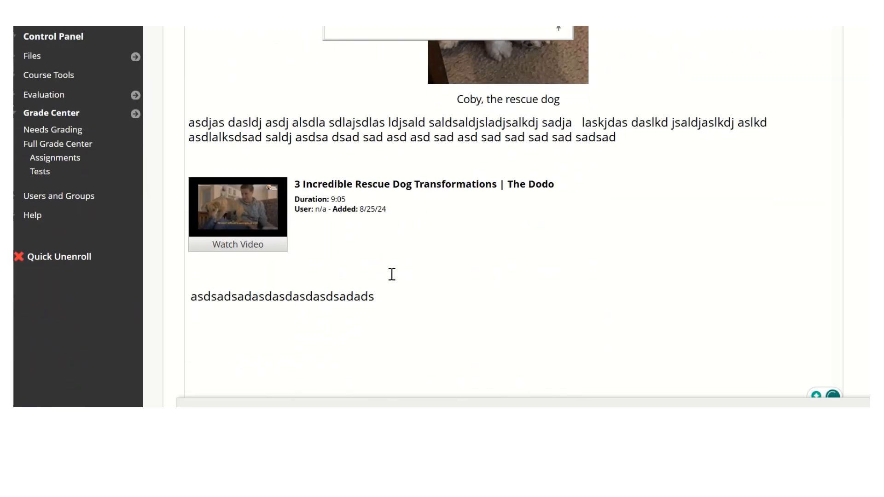
text(da  akljsdlsa dlksa dlakjsdlas dlsajdlka)
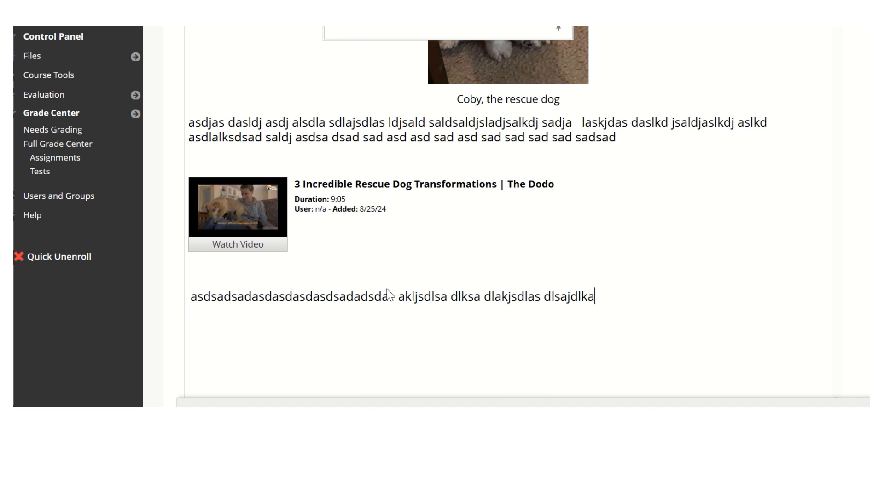
text(sjd saldjsald lsadlas dlasdlksajd aslkdalsd sa)
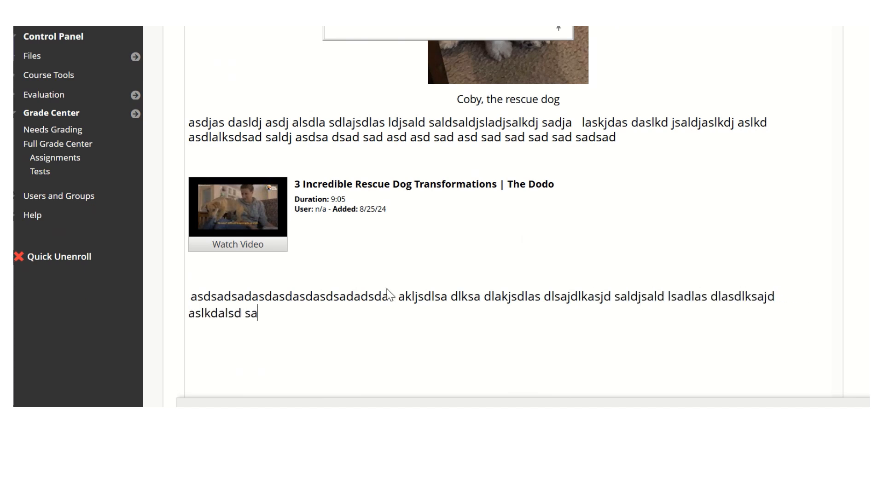
text(ld  dsd)
scroll(388, 289, up, 10)
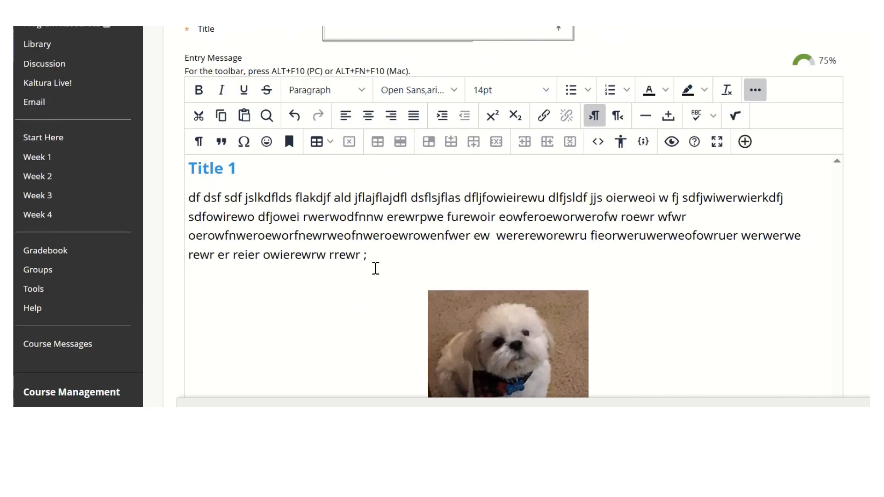
scroll(376, 270, down, 3)
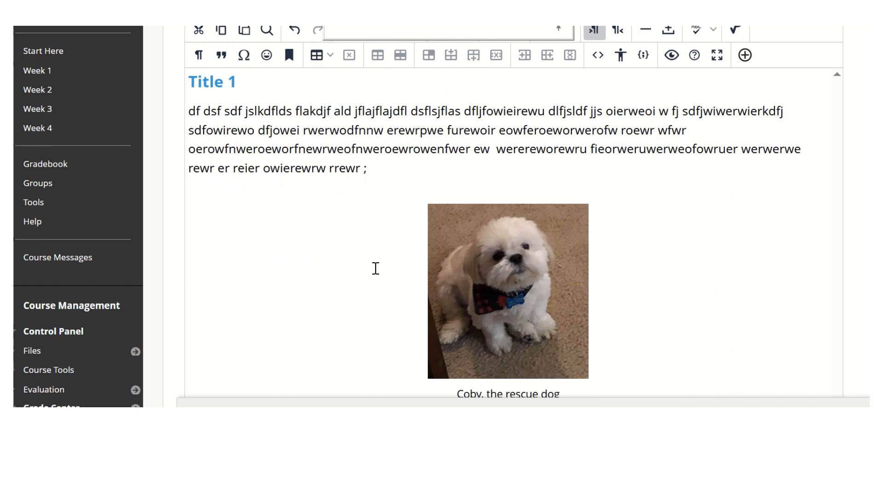
scroll(375, 269, down, 7)
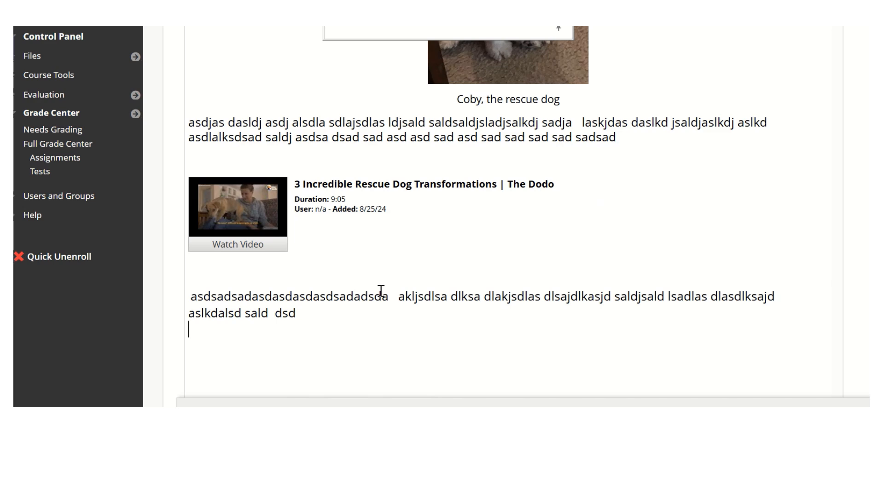
scroll(381, 291, up, 11)
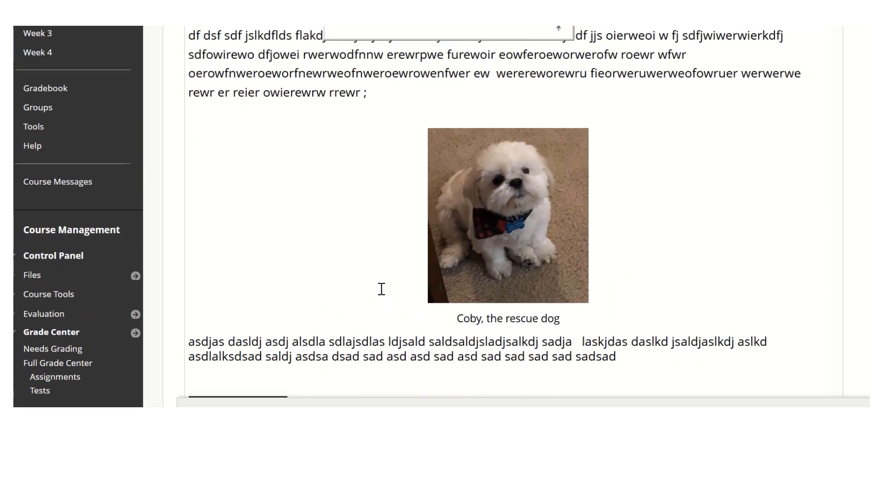
scroll(381, 289, up, 2)
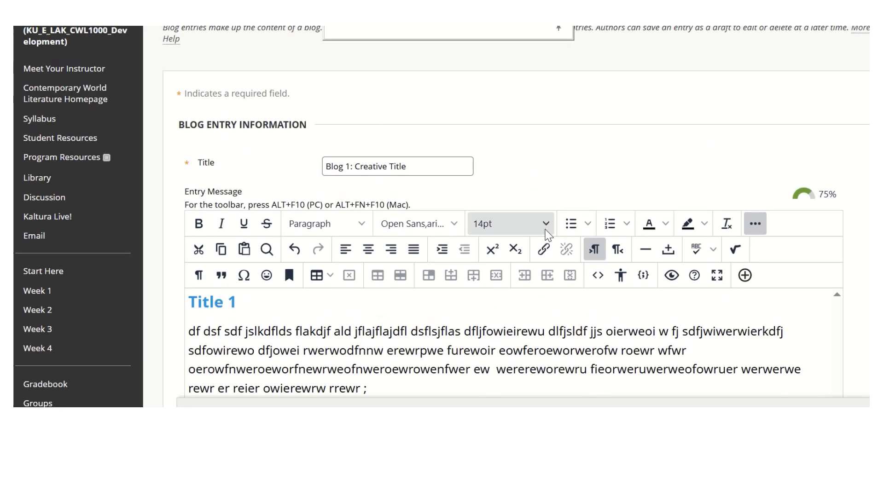
click(542, 228)
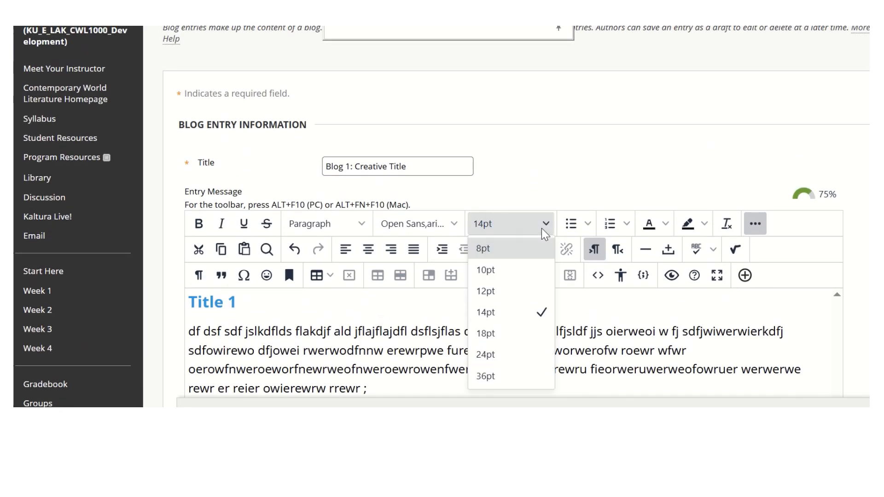
click(487, 334)
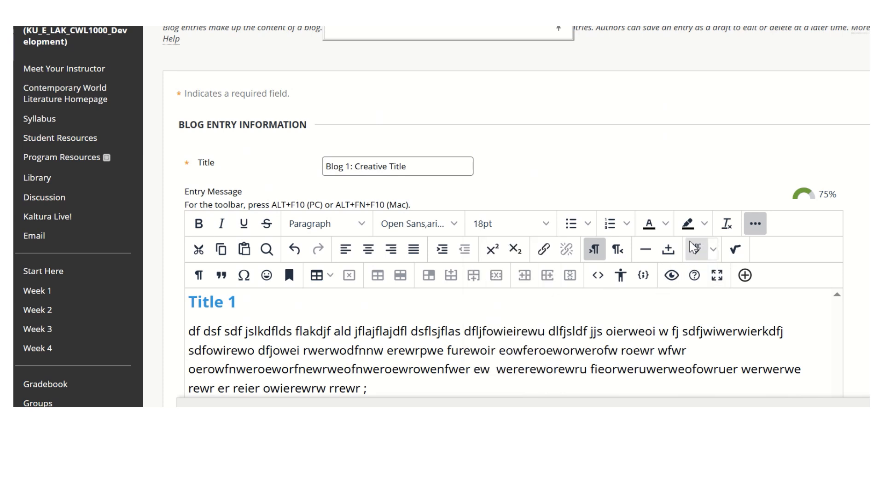
click(664, 224)
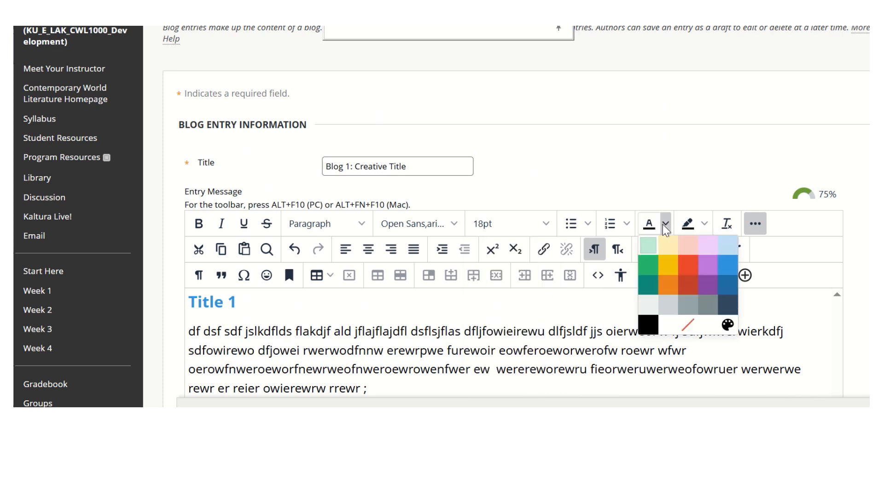
click(725, 265)
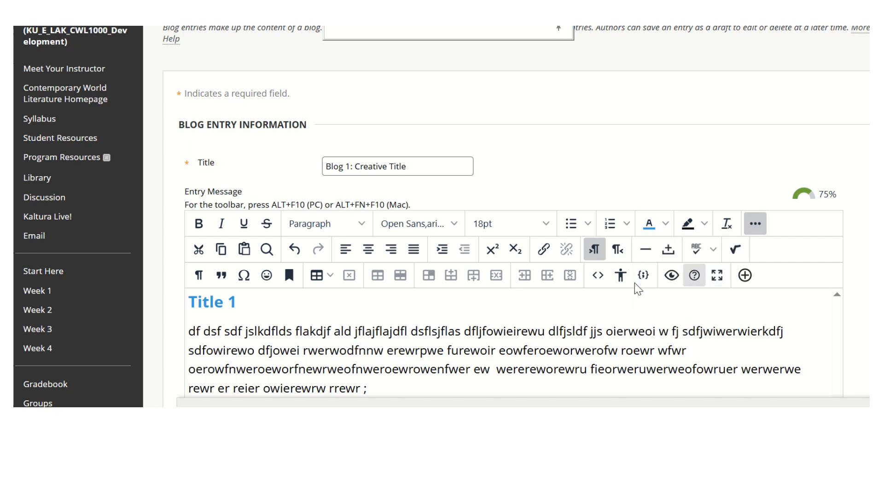
scroll(414, 293, down, 8)
scroll(414, 292, down, 5)
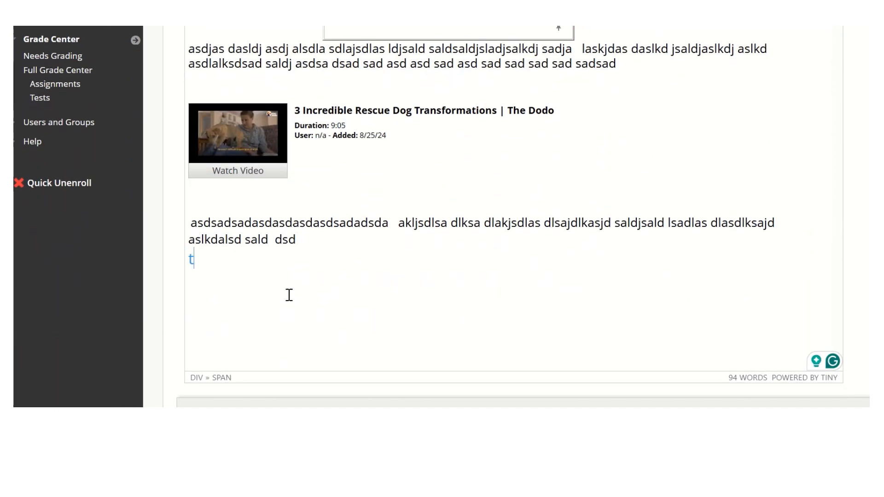
text(itle)
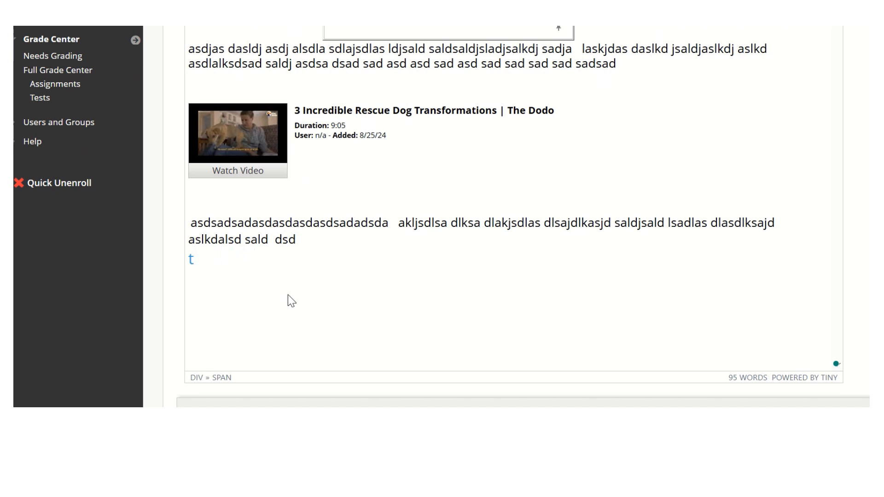
key(BackSpace)
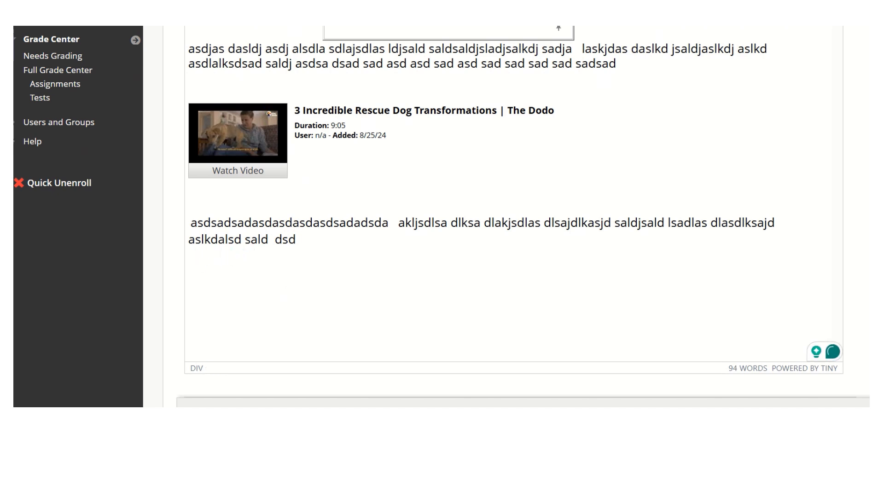
Start a new line below the last filler paragraph with bold text at 14pt
key(Return)
scroll(256, 158, up, 15)
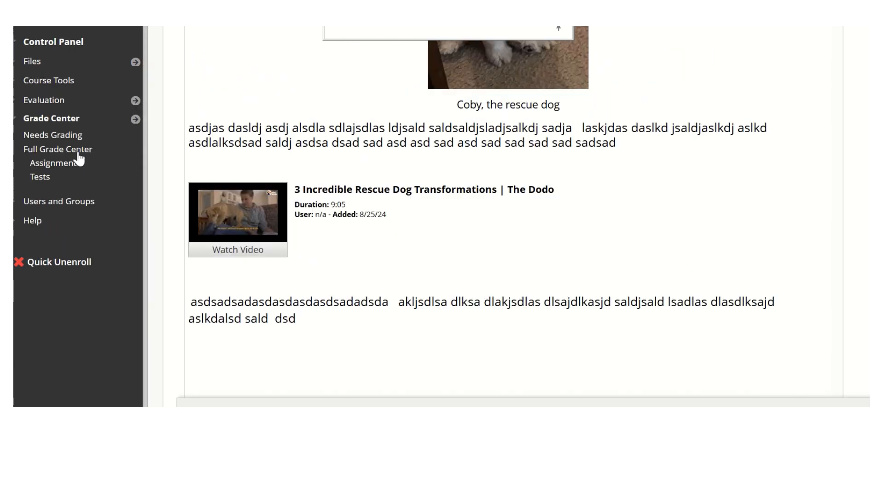
scroll(222, 144, up, 1)
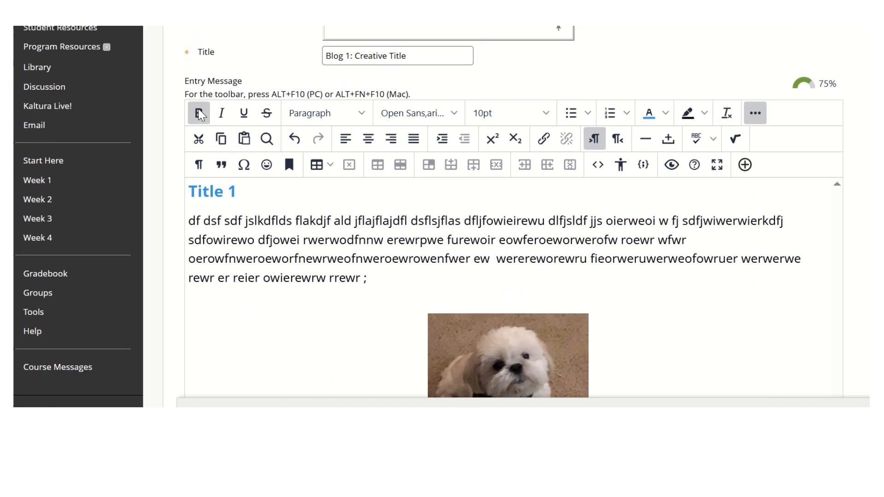
click(546, 116)
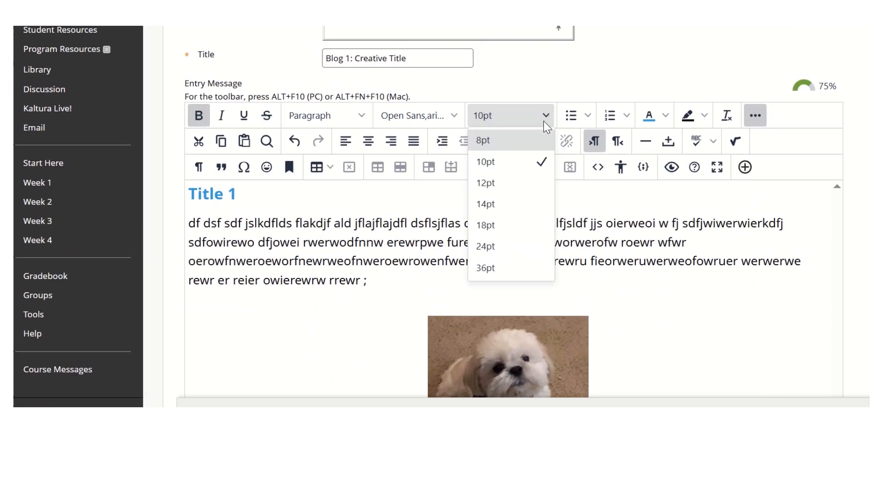
click(494, 205)
scroll(347, 277, down, 12)
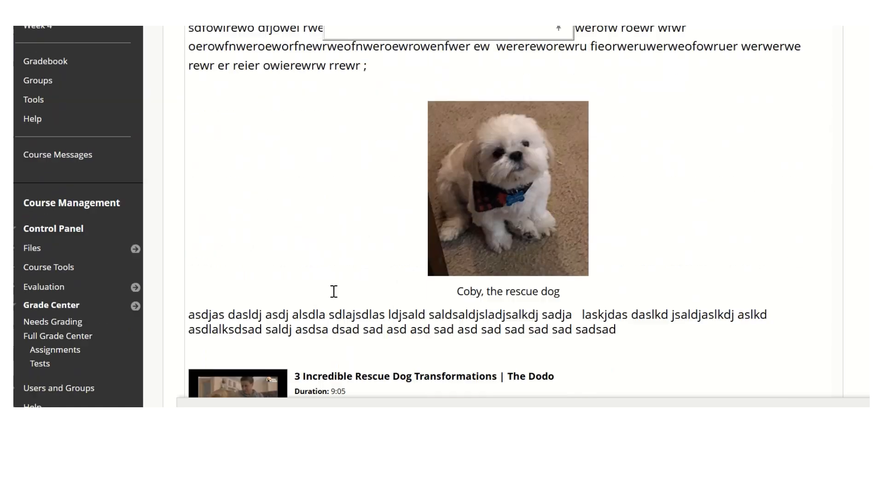
scroll(336, 297, up, 1)
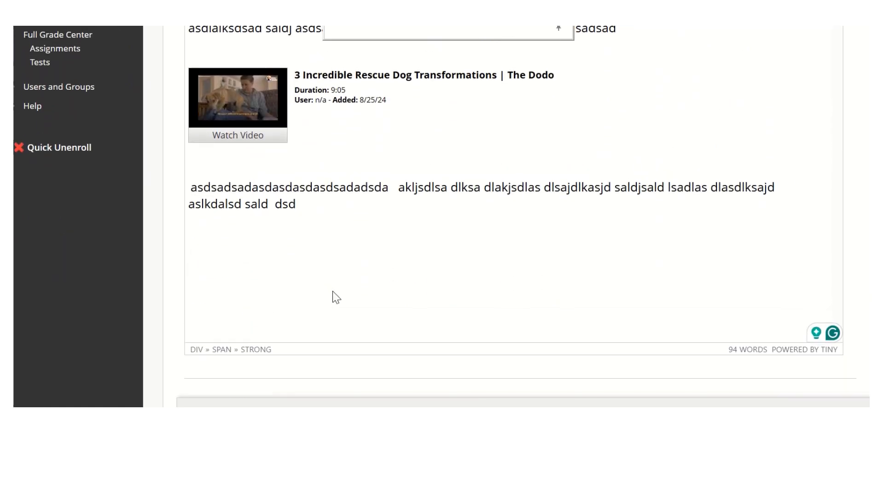
Enter the heading "Title Two" below the last filler paragraph, replacing the mistyped text and leaving a blank line above it
text(ot;)
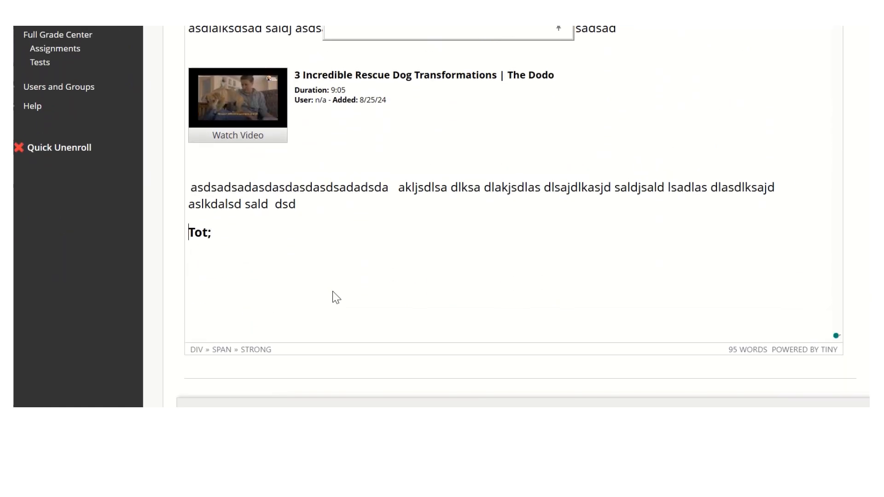
key(BackSpace)
key(BackSpace)
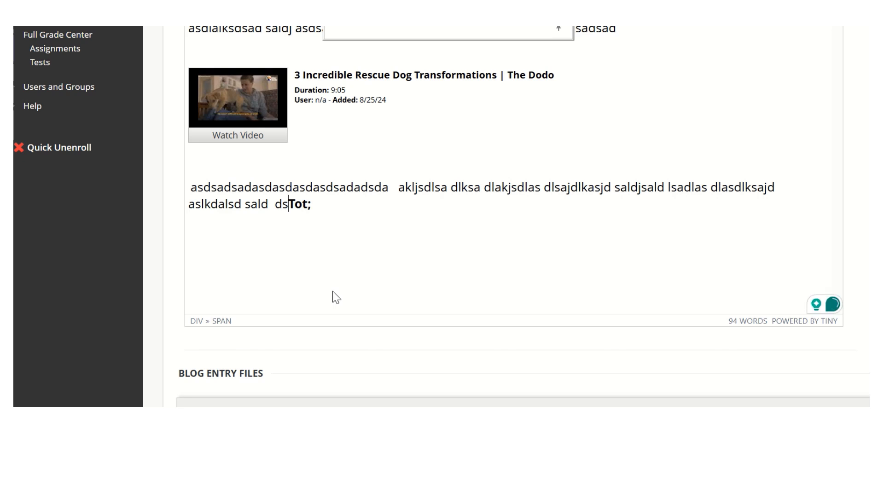
key(Return)
key(Return)
drag(247, 254, 184, 236)
text(Title Two.)
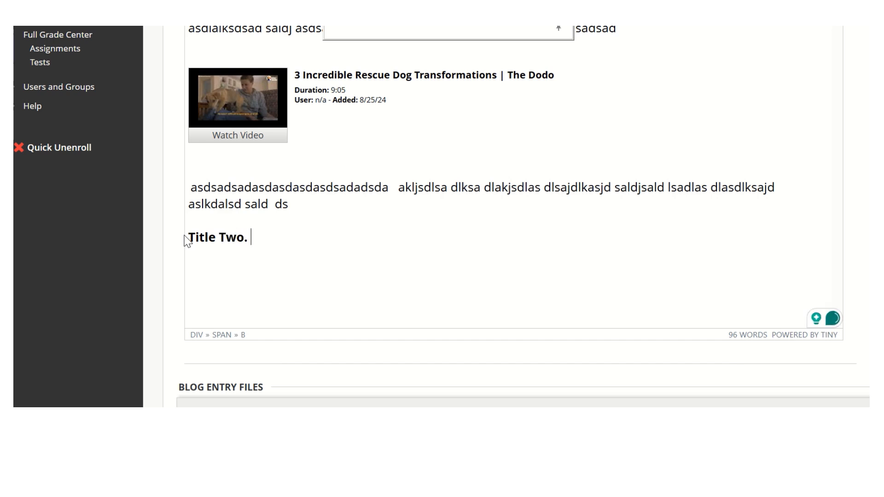
key(BackSpace)
Format the "Title Two" heading as 18pt blue text
drag(258, 243, 193, 224)
scroll(346, 171, up, 15)
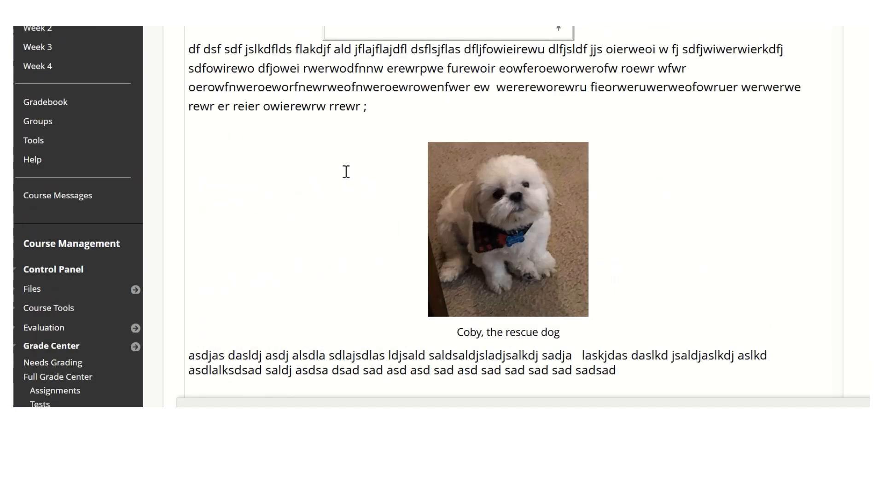
scroll(283, 148, up, 3)
click(547, 186)
click(507, 299)
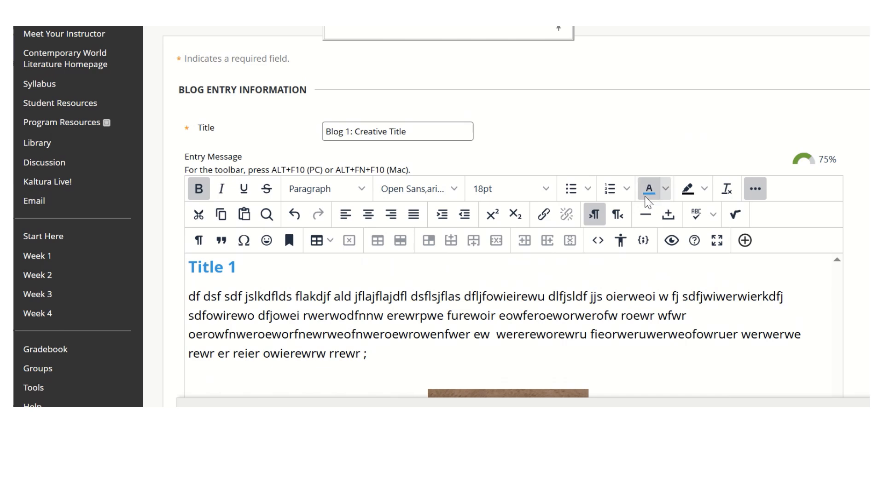
scroll(360, 297, down, 1)
scroll(359, 296, down, 15)
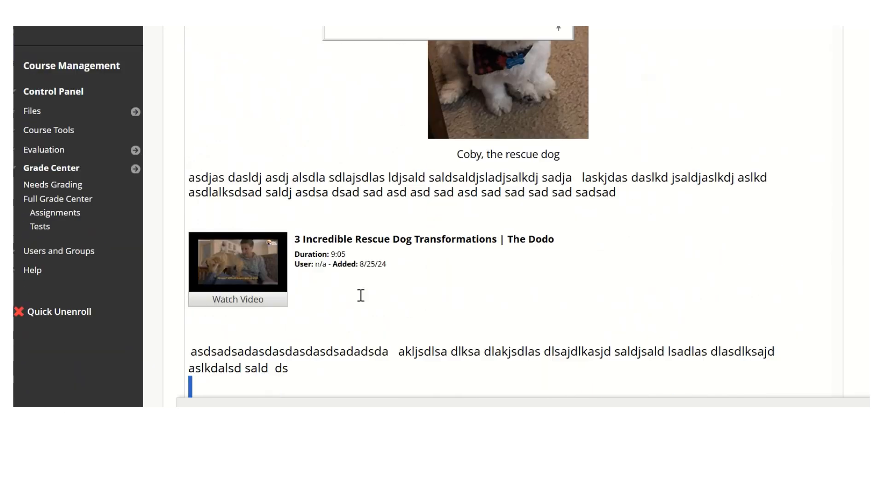
Start a new line below "Title Two" and set its text to 14pt, non-bold and black
click(302, 222)
click(278, 171)
key(Return)
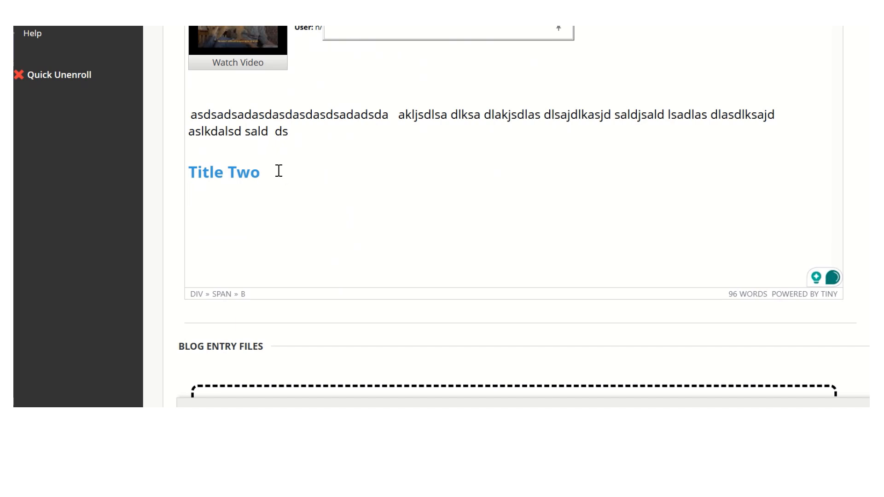
scroll(279, 171, up, 15)
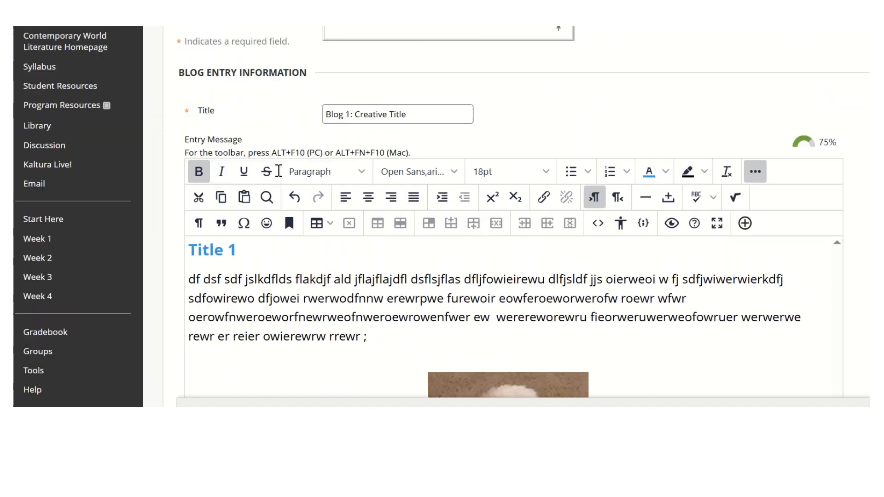
click(548, 259)
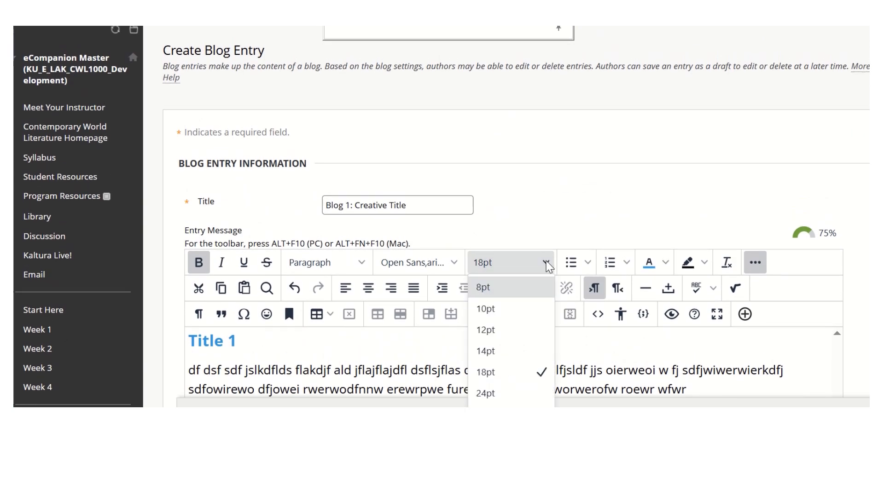
click(488, 351)
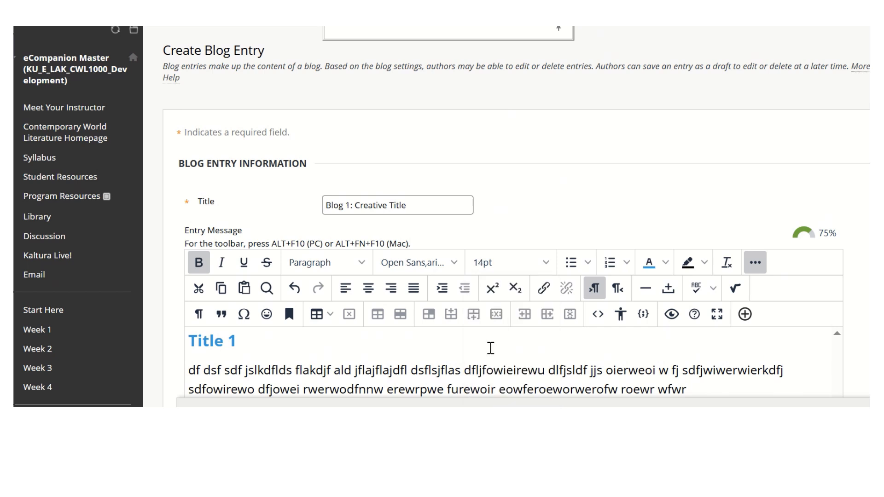
click(198, 262)
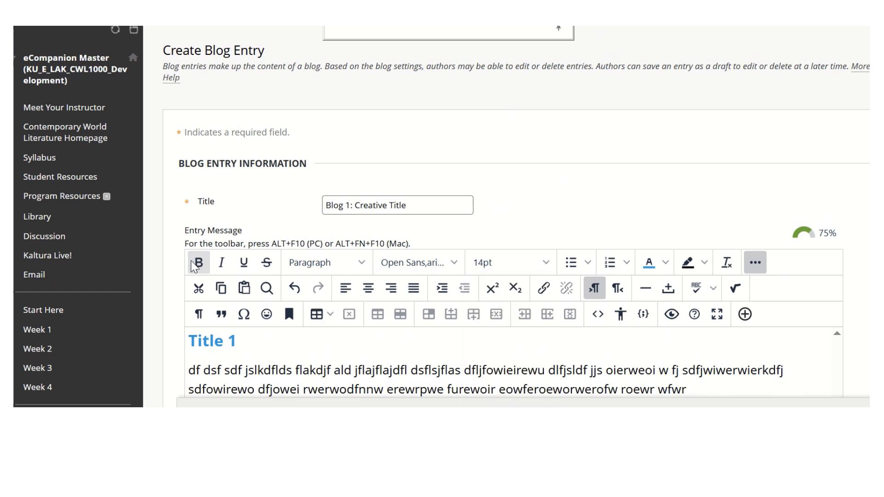
click(667, 264)
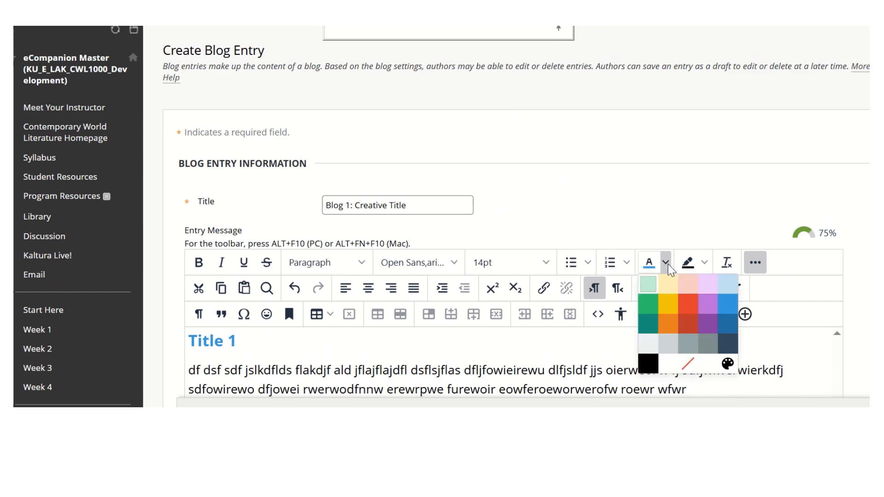
click(648, 366)
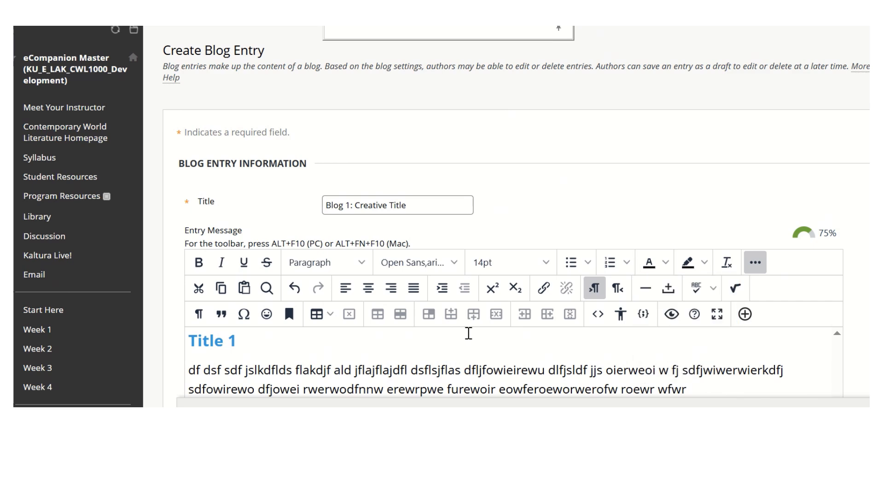
Enter a filler paragraph starting "dfdsj fksdf dlsfjaldf" below "Title Two", breaking it over two lines and ending with "s" on a third
scroll(389, 306, down, 10)
scroll(389, 308, down, 2)
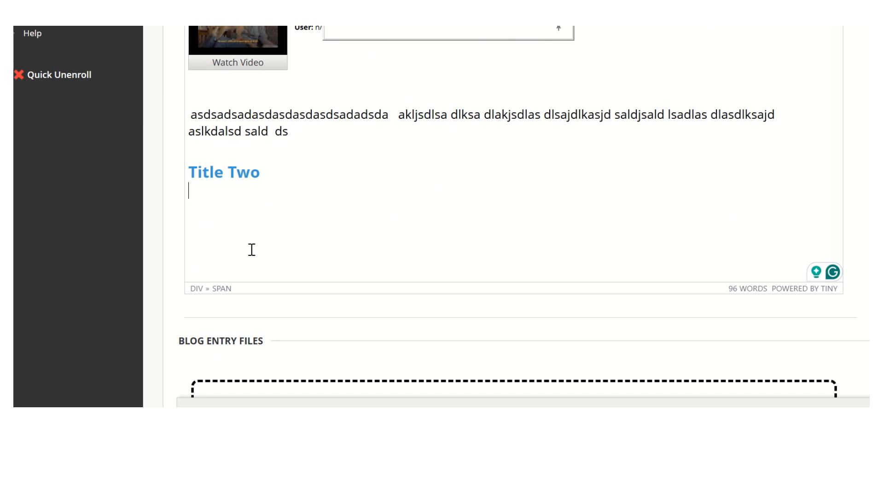
text(dfdsj fksdf dlsfjaldf ldsjfld)
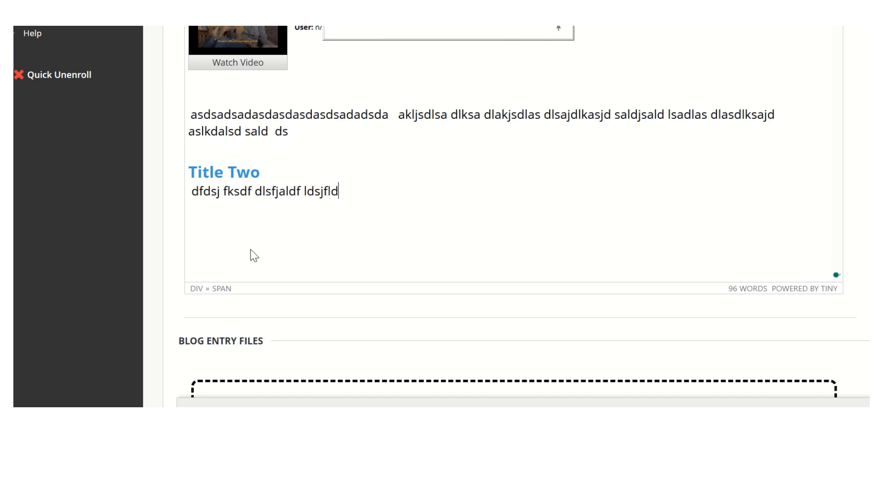
text(sjf sljf sldf aslkdjflsd fldsf alsf  slkdfjsdl fsdlkf ldsf sdlf dlskf jdslf dslf dsf)
key(Return)
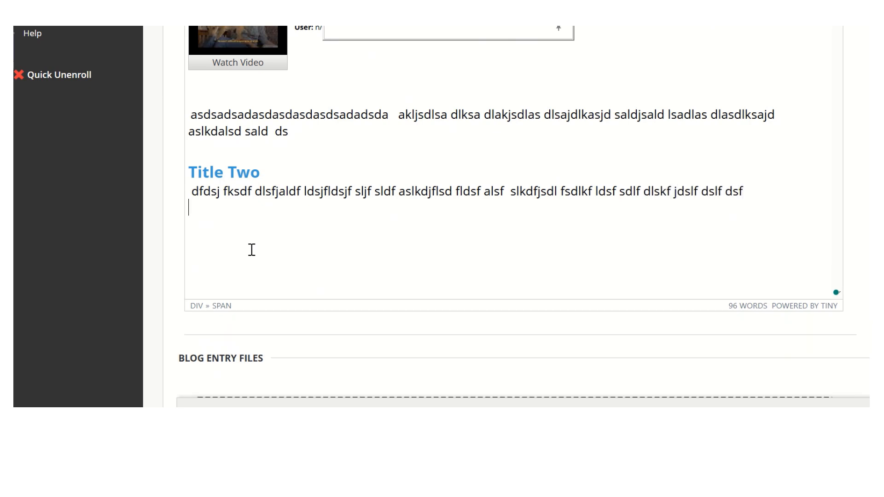
text(sdflsdjf dsf sdfldsfsdlkfj lsdf sdlf dslfds fdsf sdf dfsfsdf)
key(Return)
text(s)
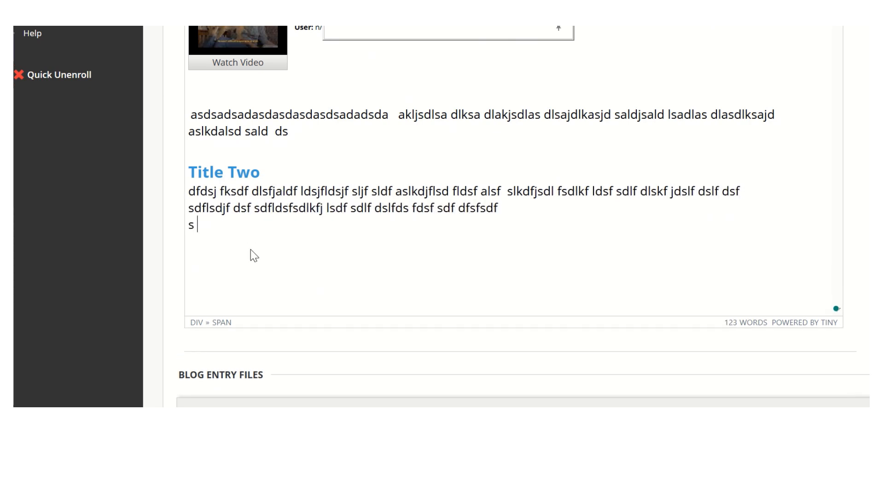
Replace "fldsf alsf" in the first line below "Title Two" with "rescue dog"
scroll(252, 249, up, 10)
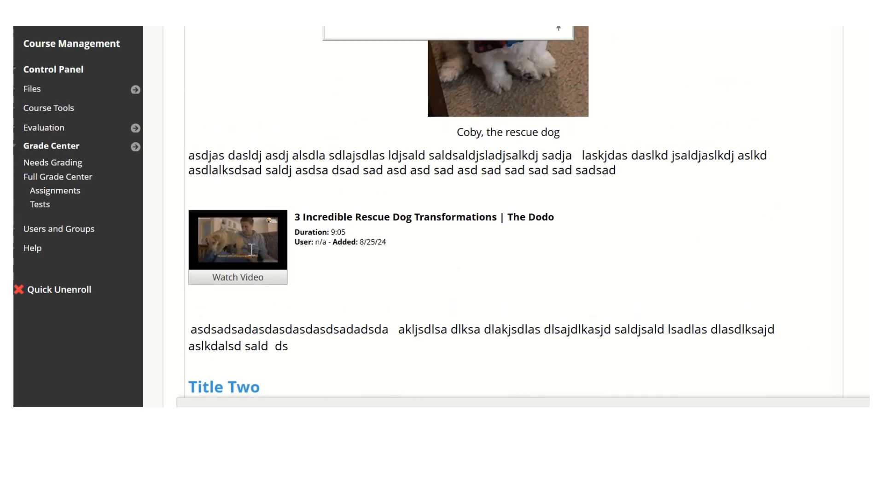
scroll(254, 248, down, 7)
scroll(256, 247, up, 5)
scroll(255, 246, up, 4)
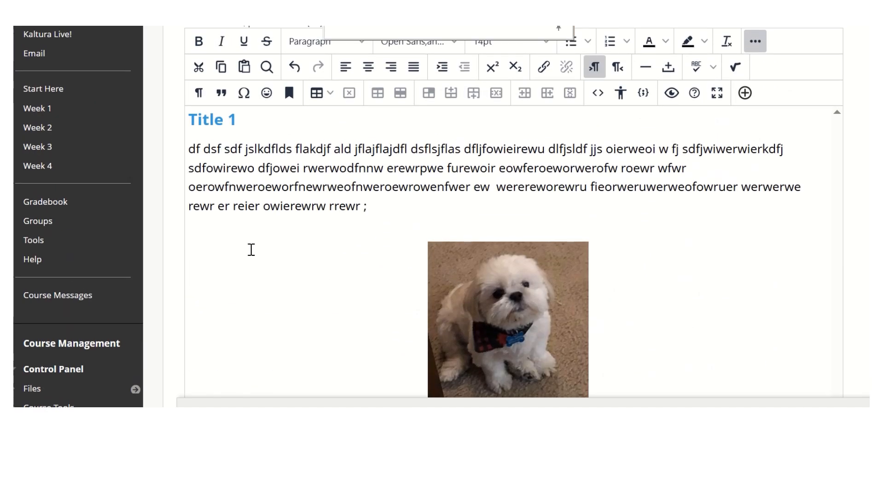
scroll(252, 250, down, 6)
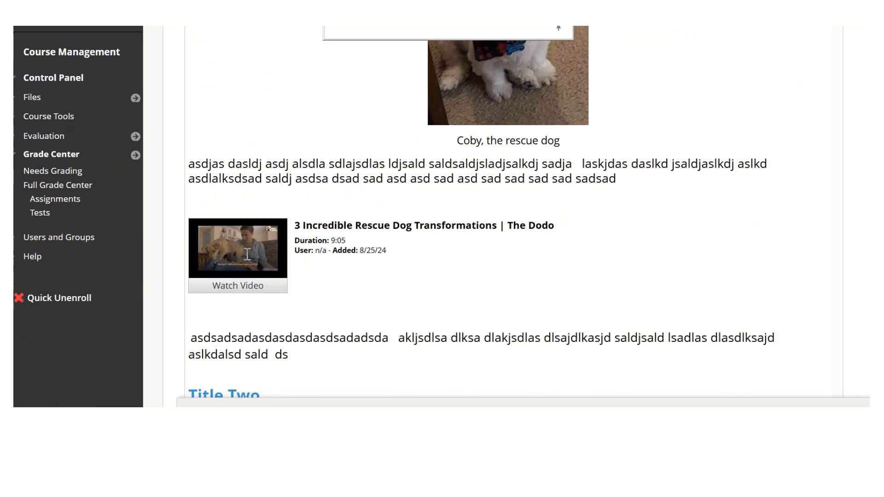
scroll(247, 254, down, 4)
scroll(247, 254, up, 1)
drag(508, 266, 458, 265)
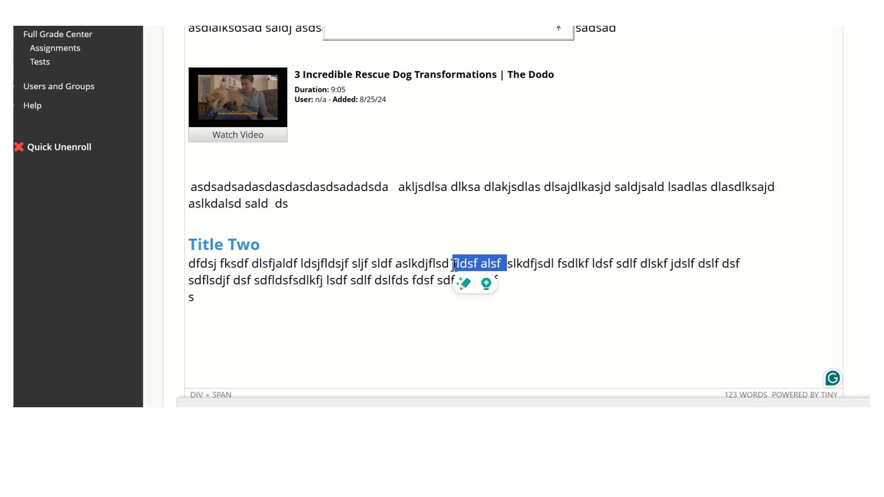
text(rescue d)
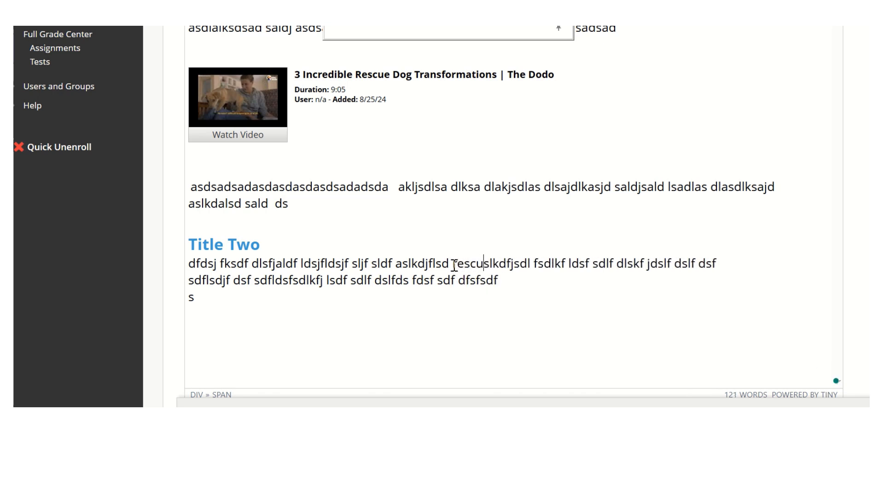
text(og)
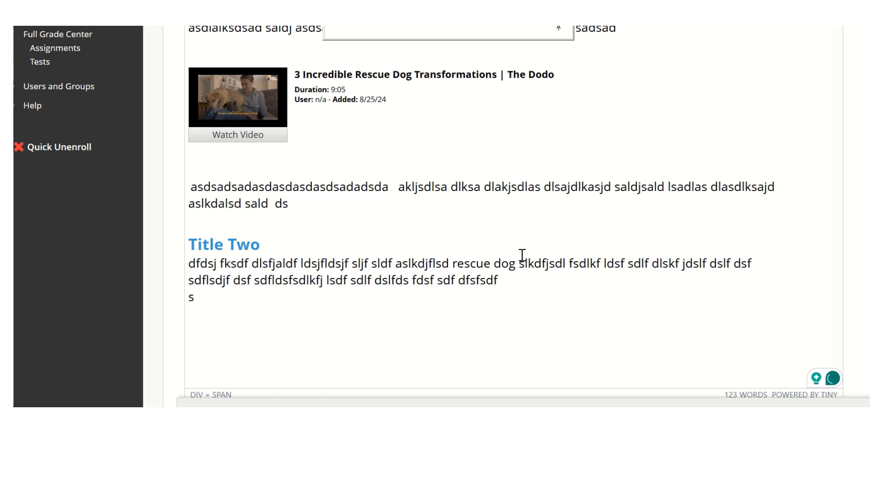
drag(523, 260, 454, 261)
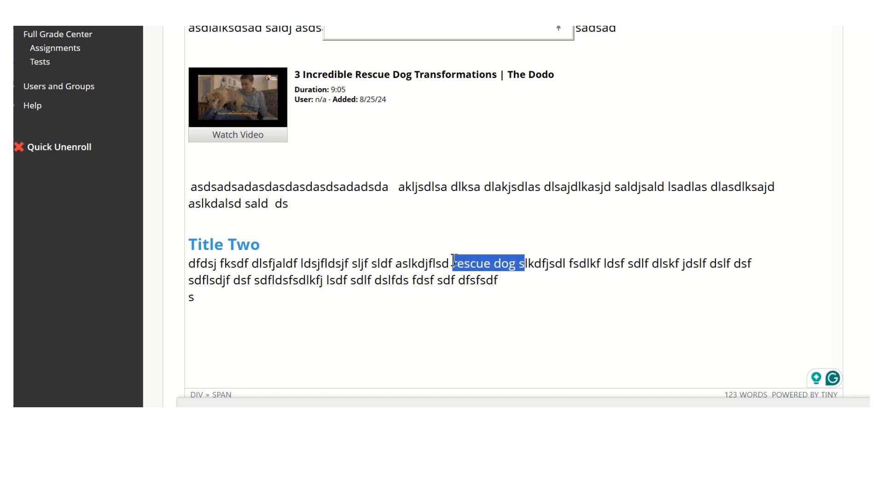
scroll(509, 198, up, 10)
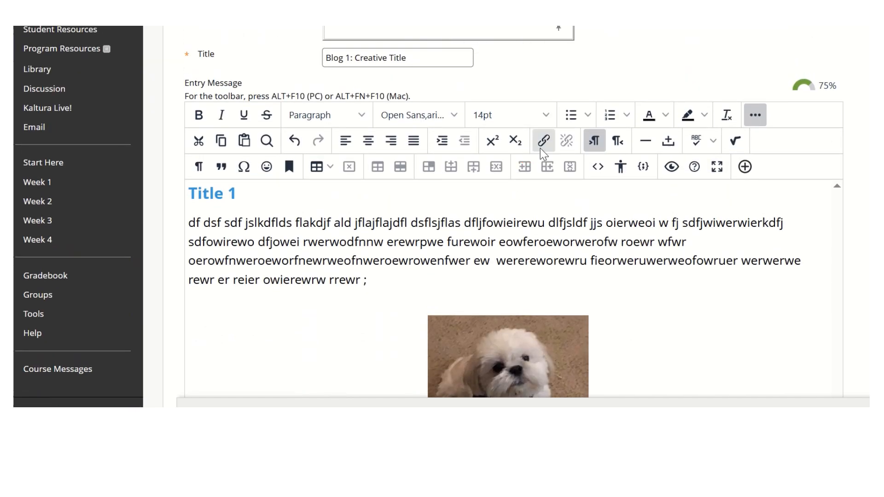
click(541, 148)
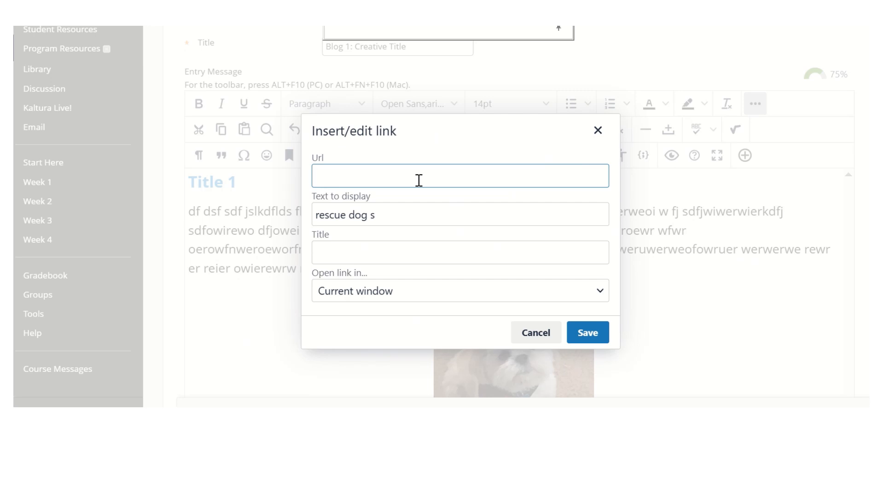
text(https://secure.aspca.org/donate/ps-gn-p2?ms=MP_PMK_Googlebrand&initialms=MP_PMK_Googlebrand&pcode=WPSN7GO2PK01&lpcode=WPSN7GO1PK01&test&ds_rl=1066461&gad_source=5&gclid=EAIaIQobChMI26PSs4DQigMV6ZtaBR2LhTsDEAAYASAAEgJxf_D_BwE&gclsrc=aw.ds)
click(359, 252)
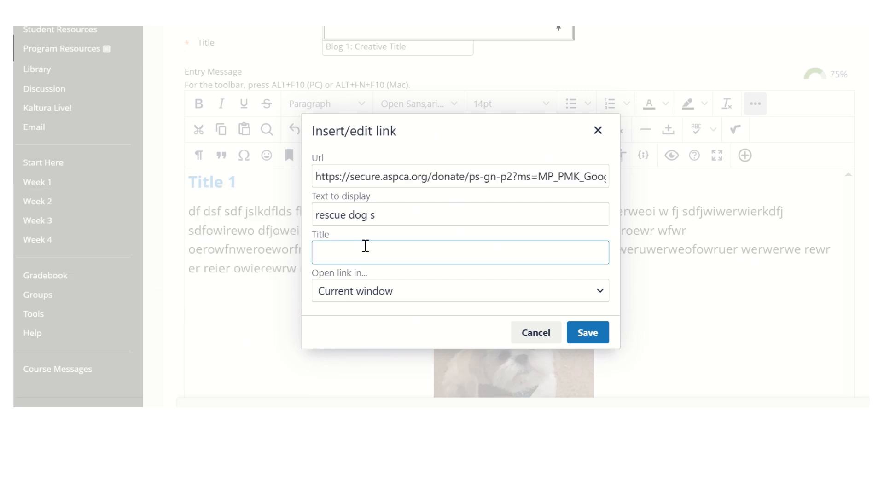
text(Resuce Dogs)
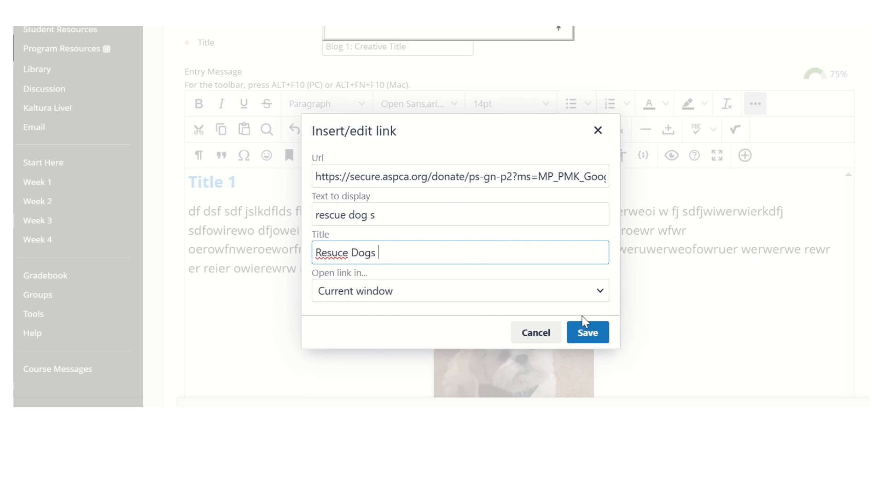
click(588, 332)
scroll(529, 280, down, 3)
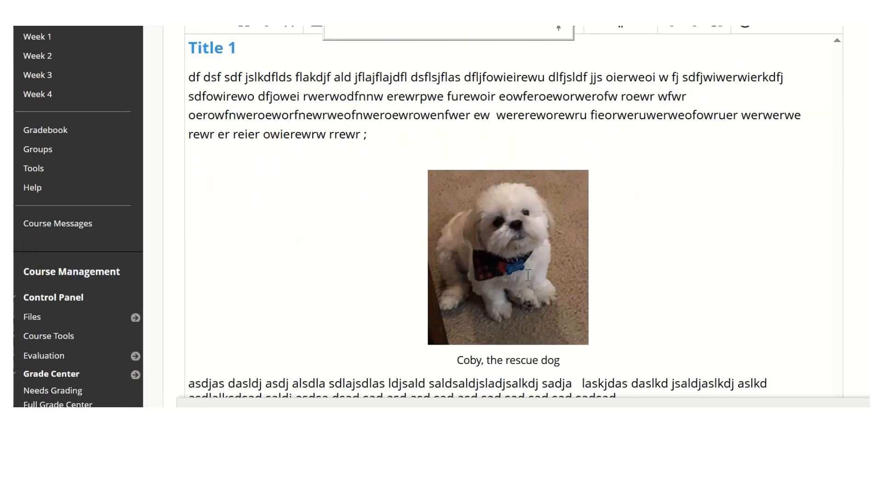
scroll(528, 275, down, 8)
click(528, 264)
click(527, 267)
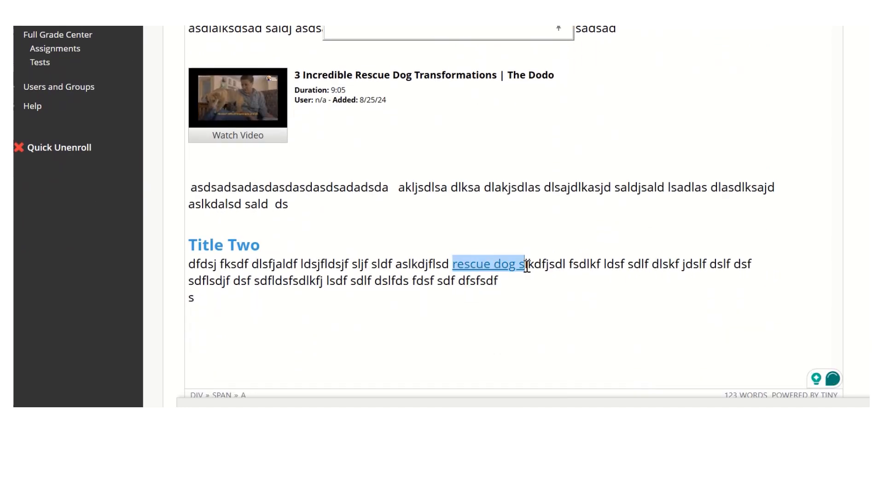
click(515, 295)
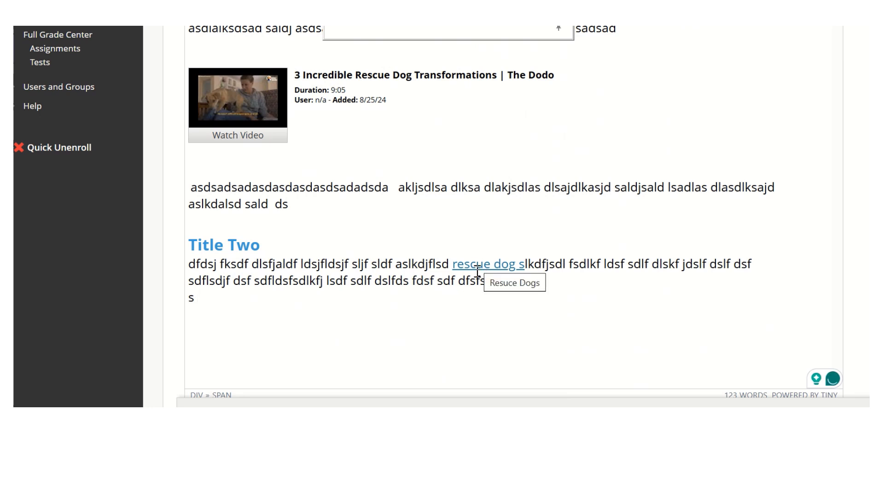
Review the end of the blog entry form, and cancel the entry without posting it or saving a draft
scroll(479, 297, down, 3)
scroll(485, 357, up, 1)
scroll(537, 218, down, 3)
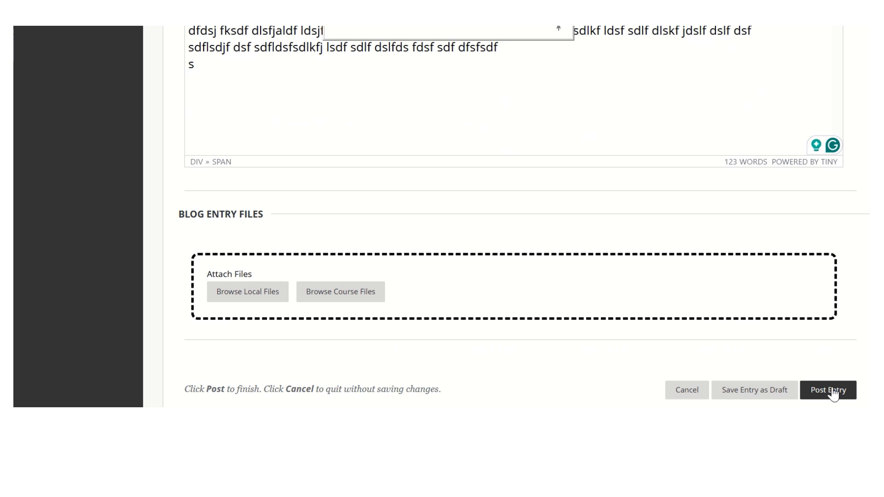
scroll(843, 365, up, 3)
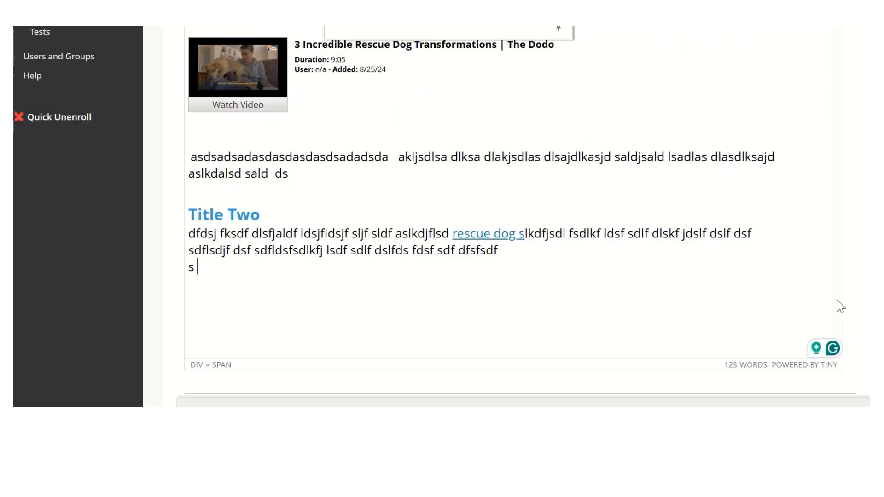
scroll(782, 354, down, 3)
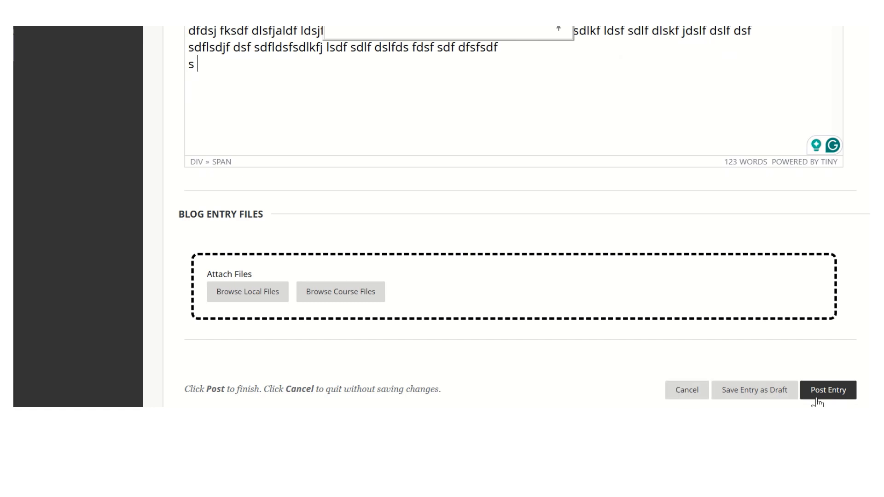
click(686, 389)
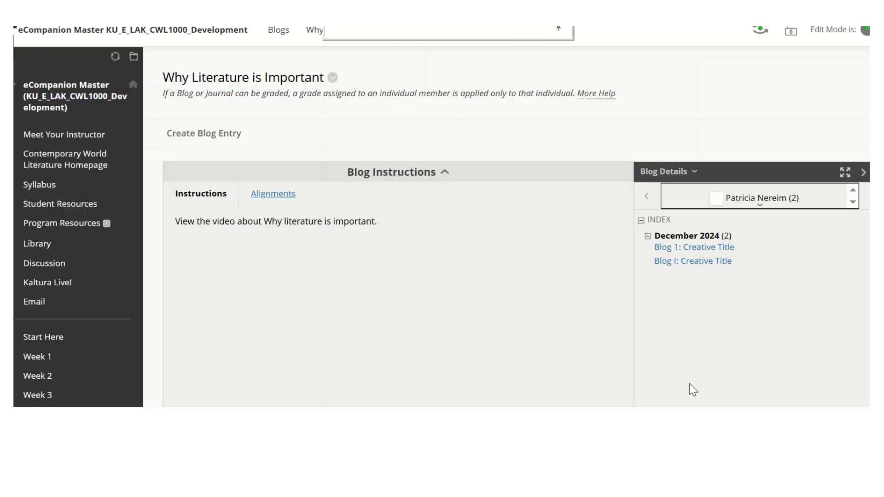
Open the existing "Blog 1: Creative Title" entry from the December 2024 index of "Why Literature is Important"
scroll(534, 295, down, 3)
scroll(539, 293, up, 5)
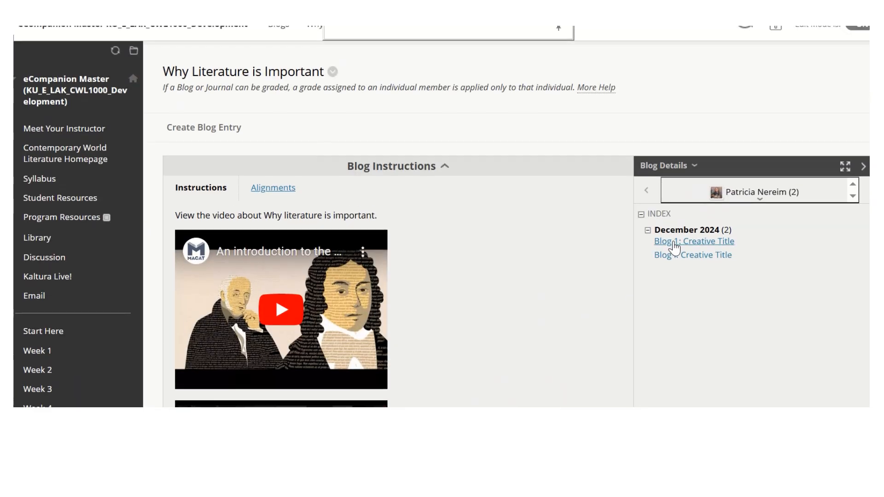
click(700, 251)
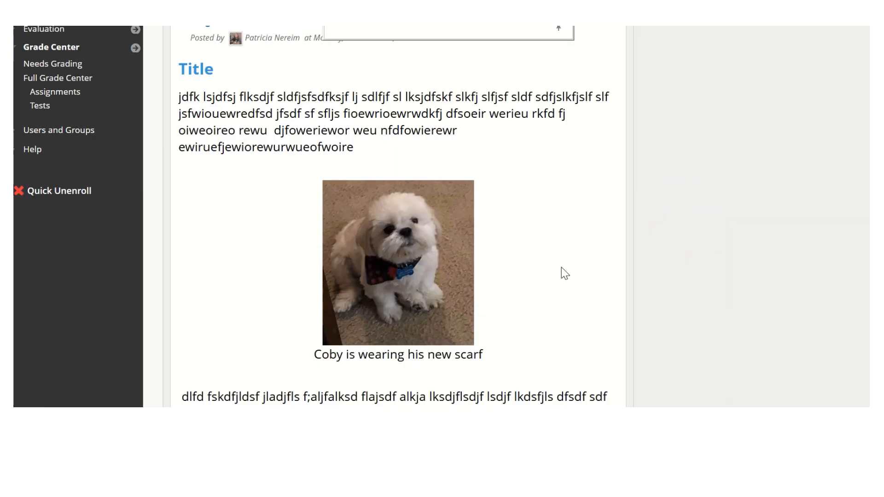
Look through the posted entry's headings, captioned photo, text and video, and follow its "rescue dog" link
scroll(562, 272, down, 5)
scroll(566, 263, down, 4)
scroll(566, 263, up, 8)
scroll(704, 233, up, 10)
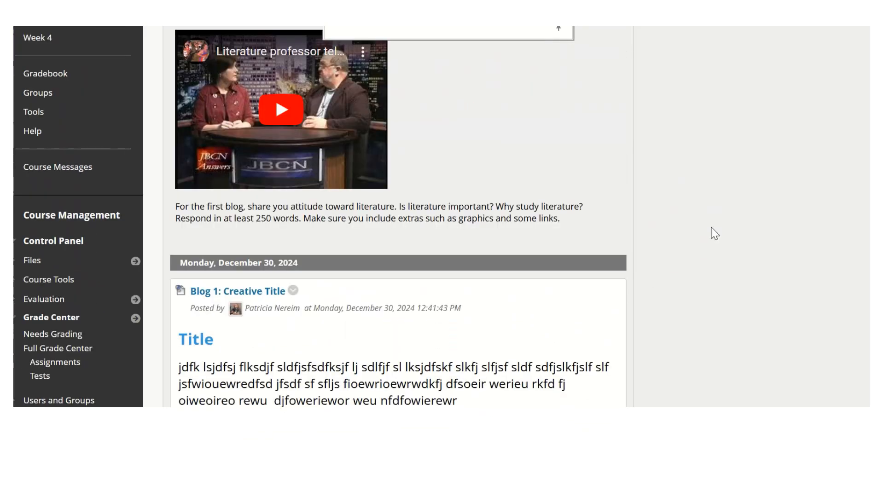
scroll(549, 276, down, 10)
scroll(549, 277, down, 5)
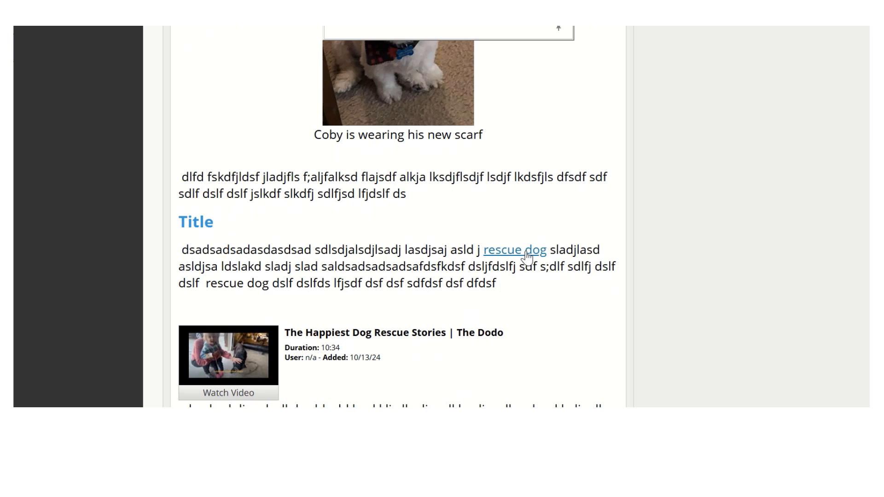
click(526, 252)
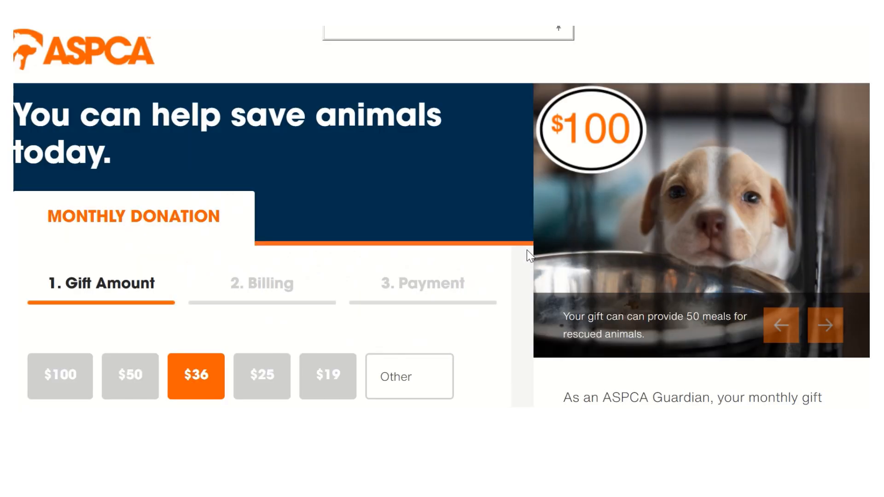